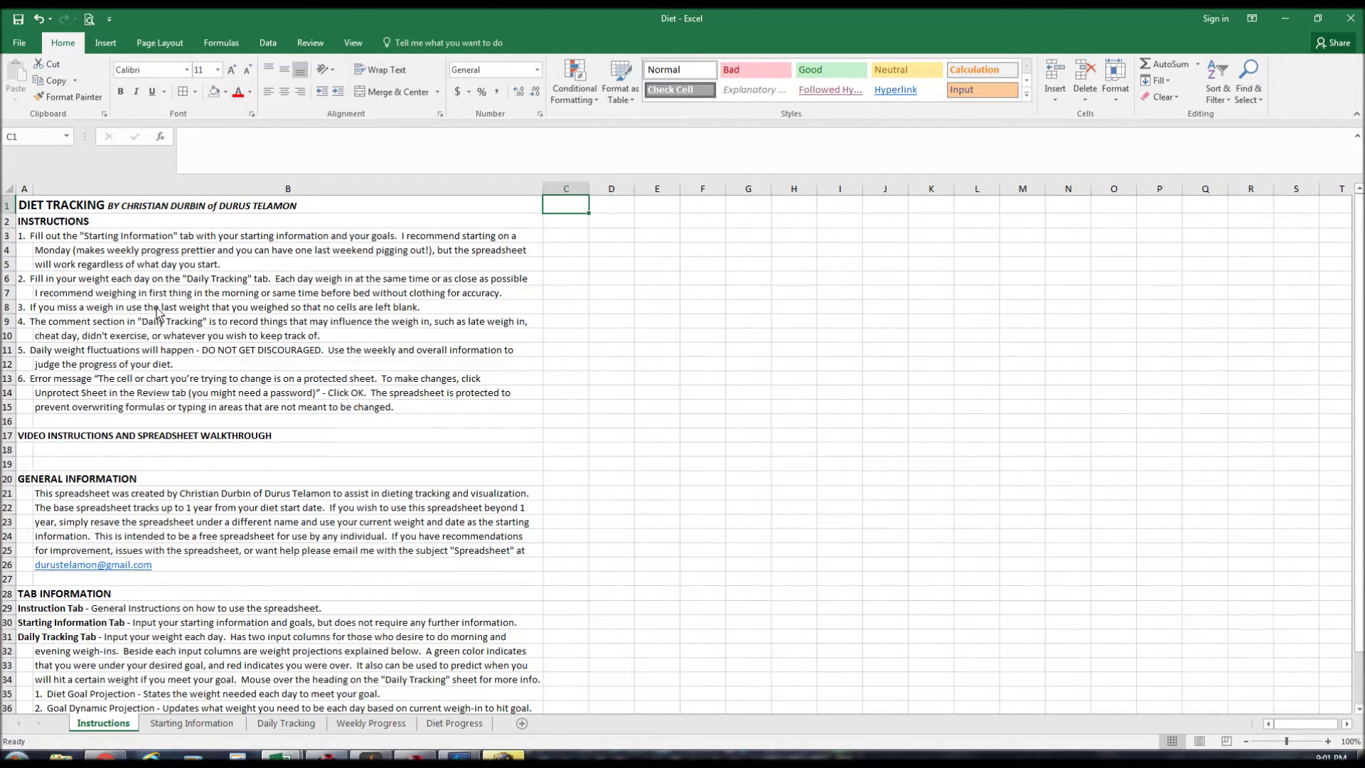
On the Starting Information sheet, enter the user's full name in the Name cell.
{"action": "left_click", "coordinate": [192, 723]}
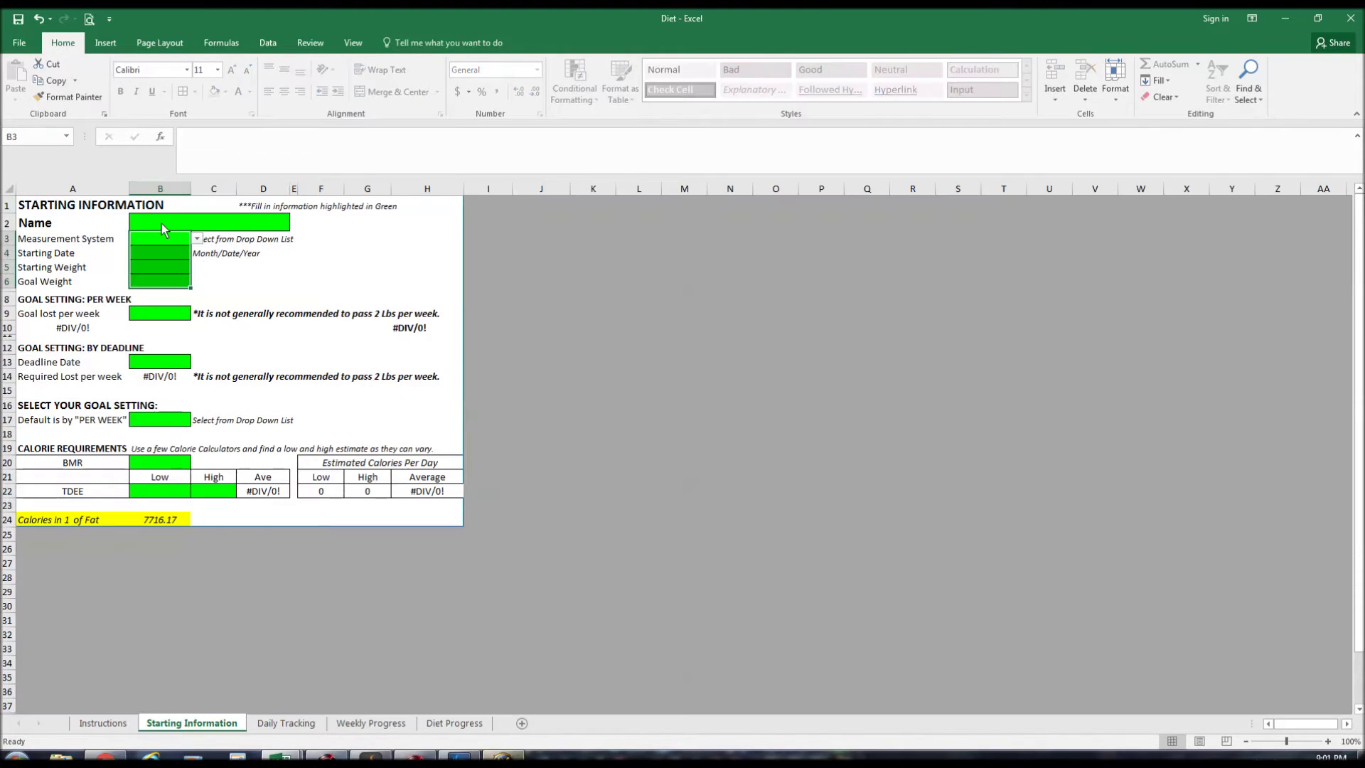
{"action": "left_click", "coordinate": [167, 223]}
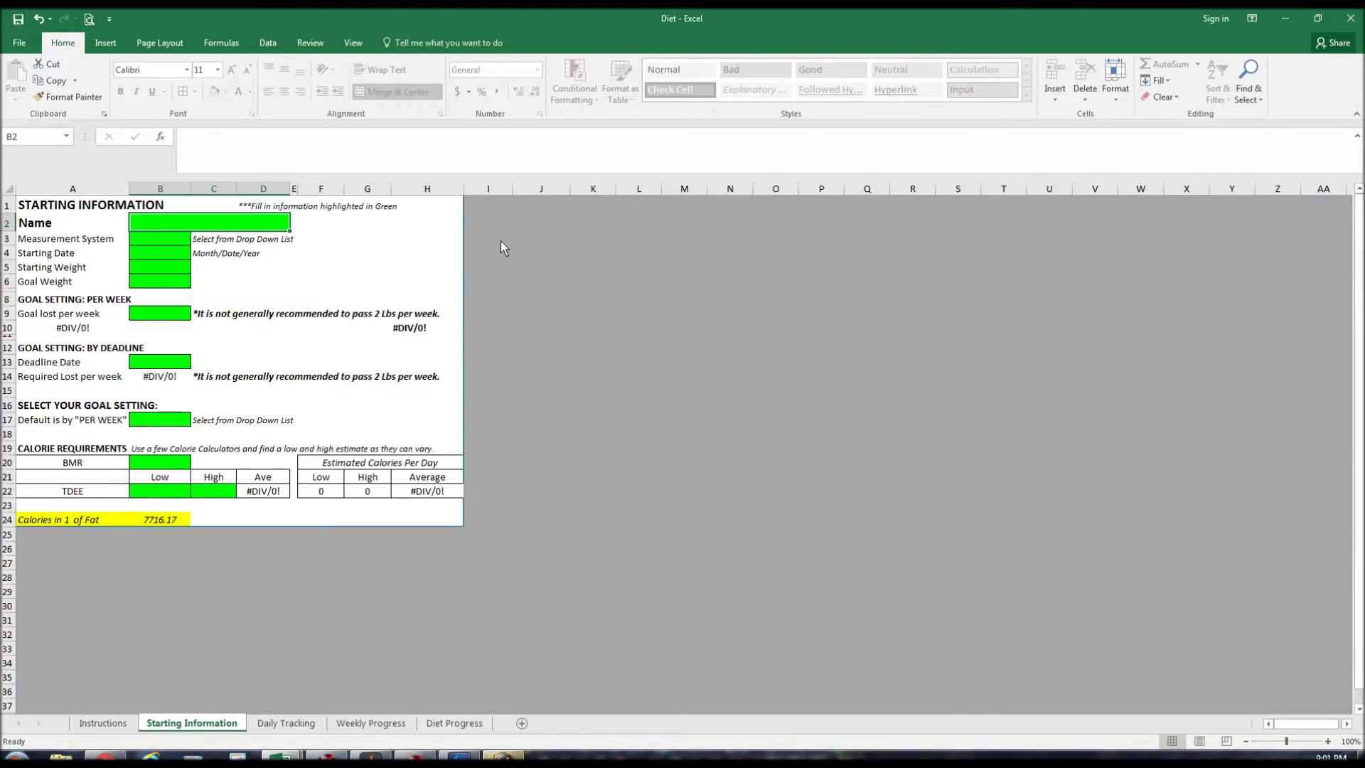
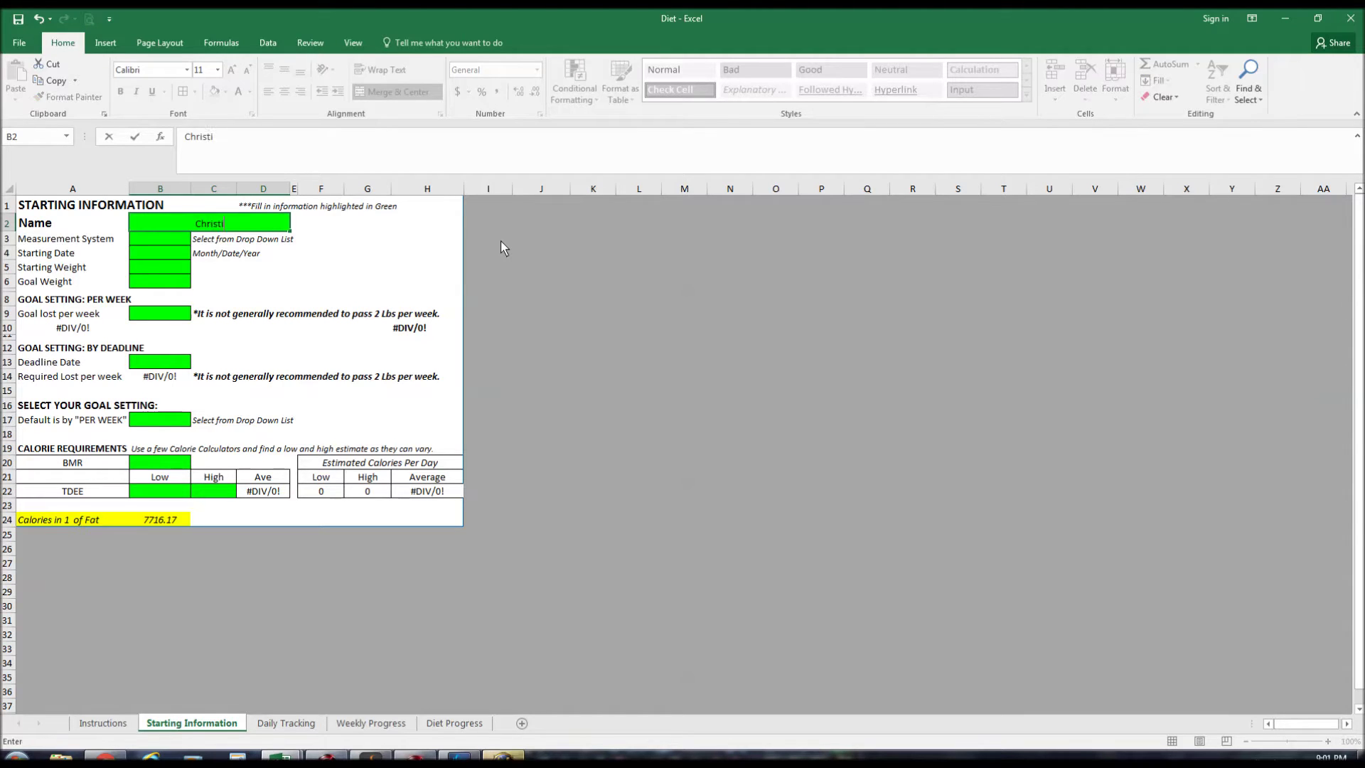
{"action": "key", "text": "Return"}
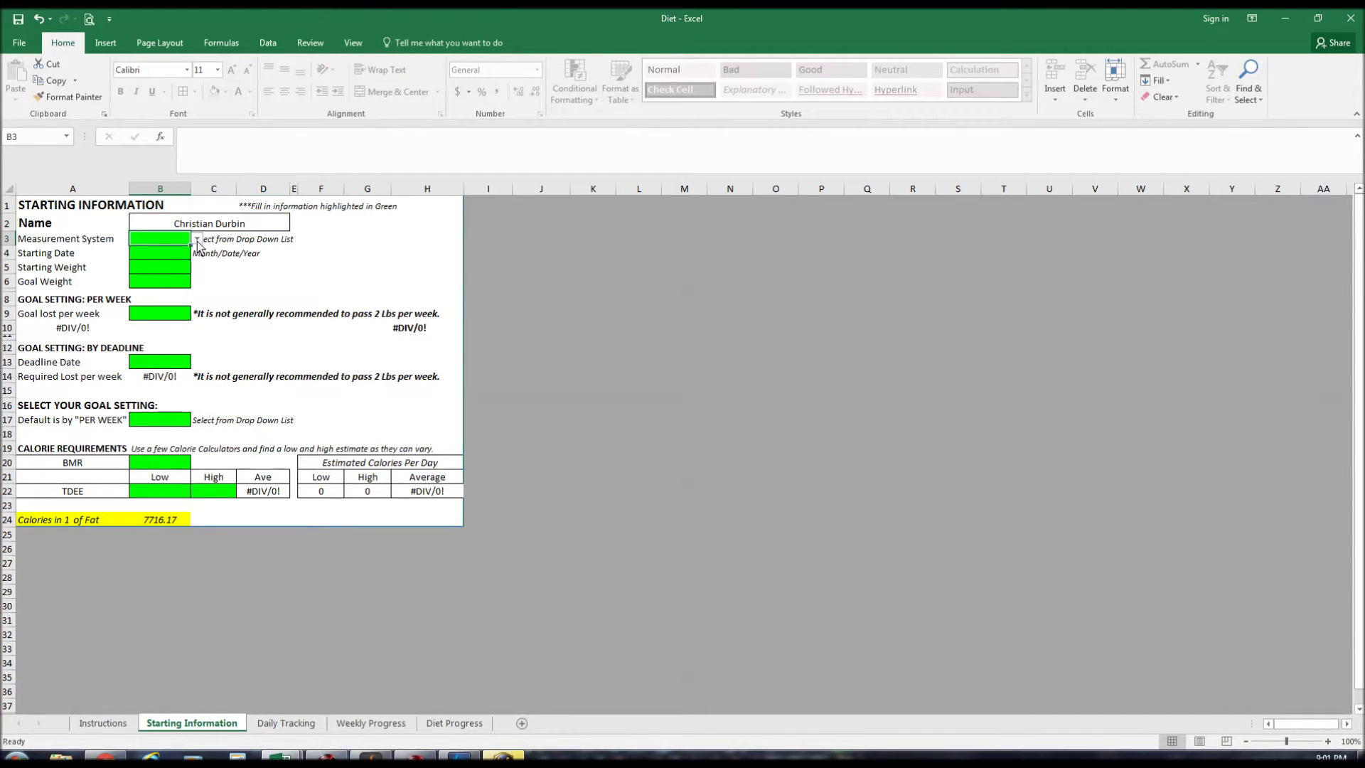
Choose Lb units, start date 08/15/16, starting weight 272 and goal weight 230.
{"action": "left_click", "coordinate": [197, 240]}
{"action": "left_click", "coordinate": [138, 251]}
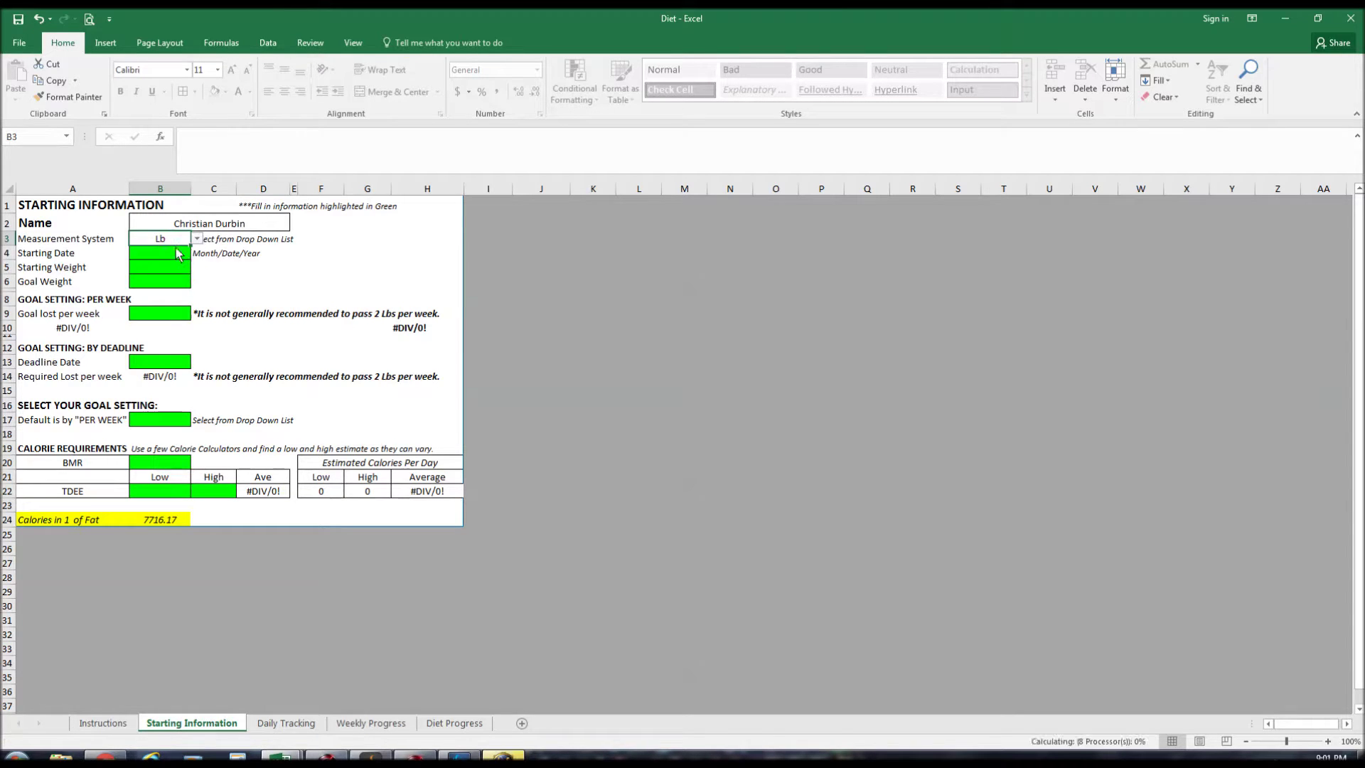
{"action": "left_click", "coordinate": [183, 257]}
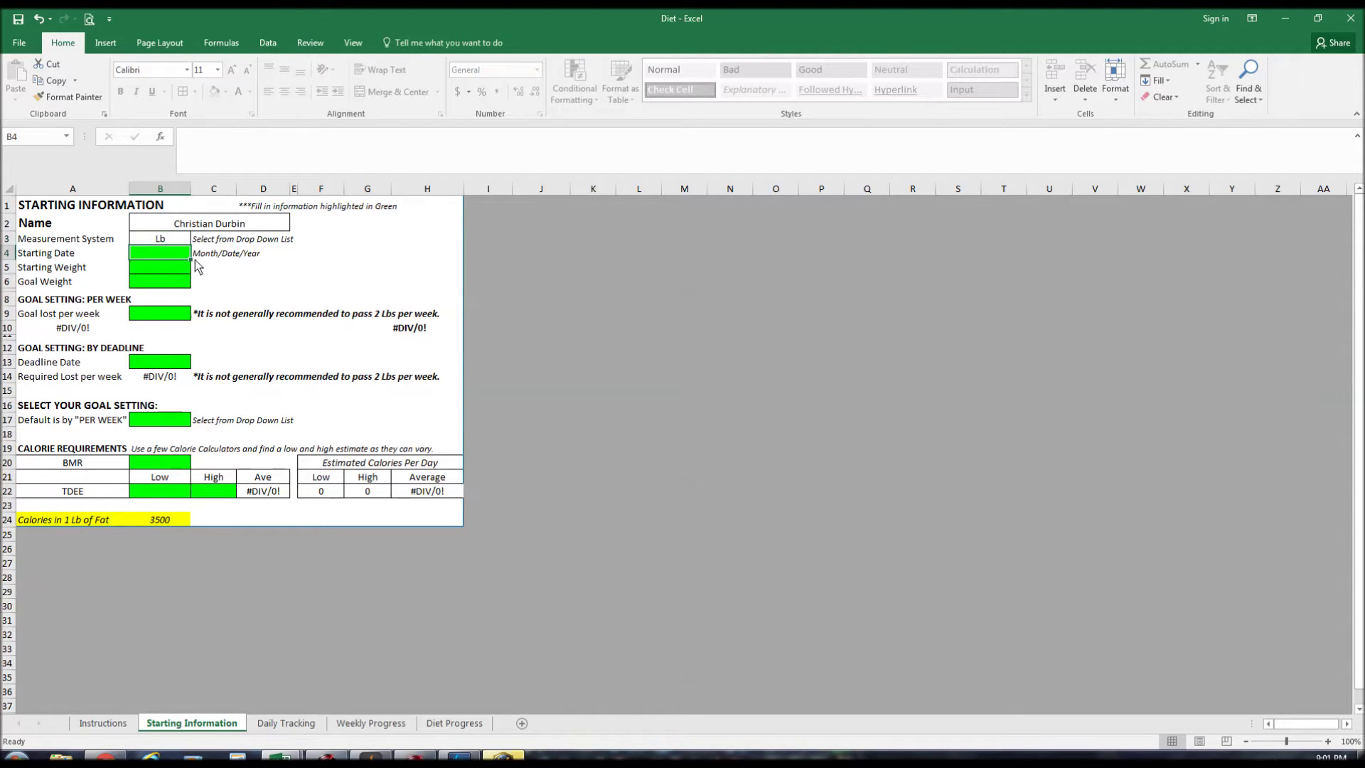
{"action": "type", "text": "08/15/16"}
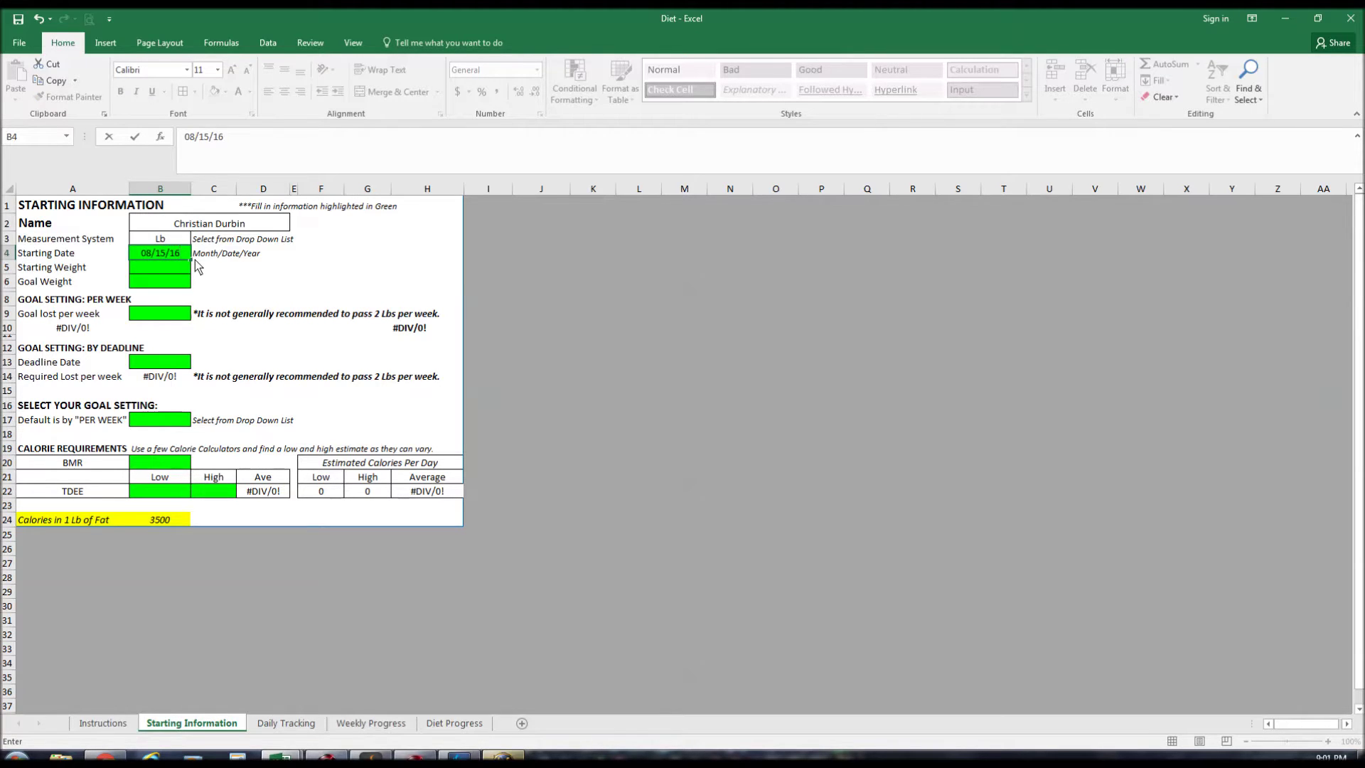
{"action": "key", "text": "Return"}
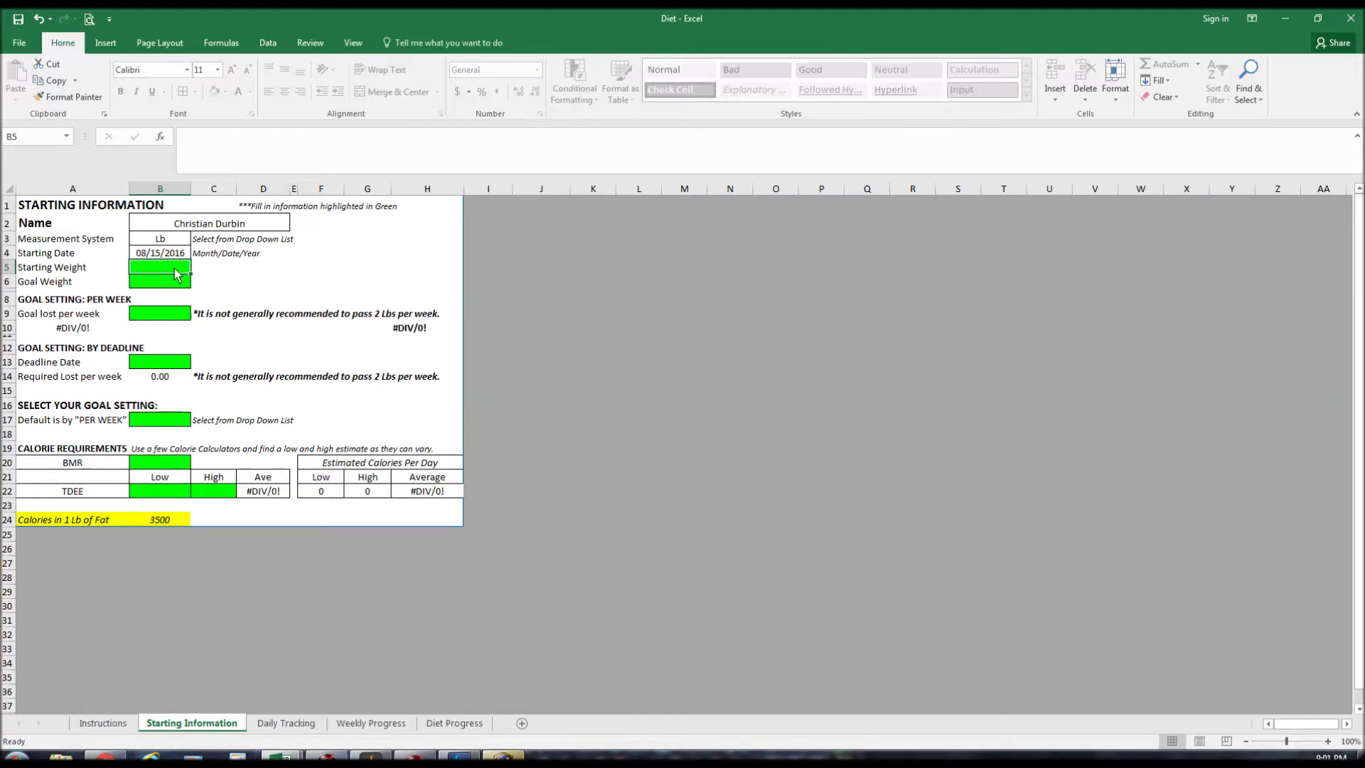
{"action": "type", "text": "272"}
{"action": "key", "text": "Return"}
{"action": "type", "text": "230"}
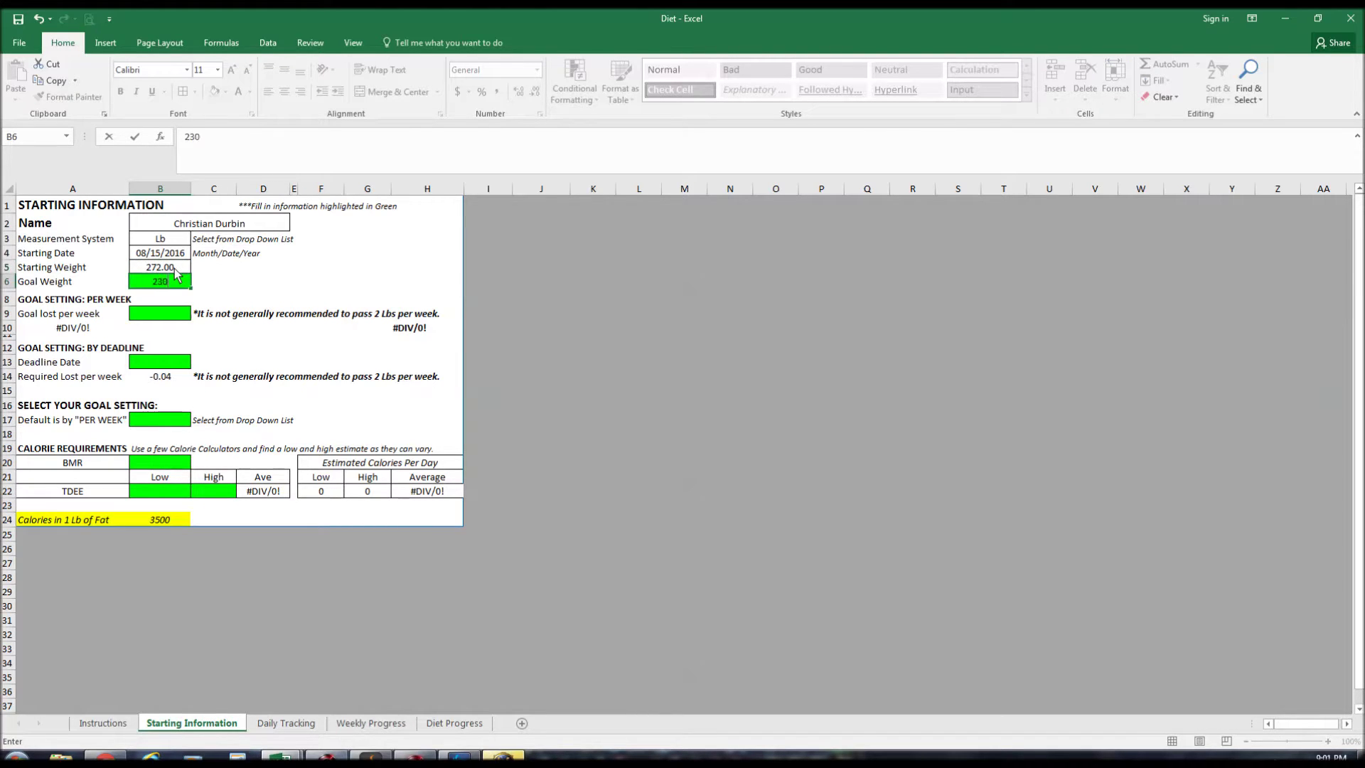
{"action": "key", "text": "Return"}
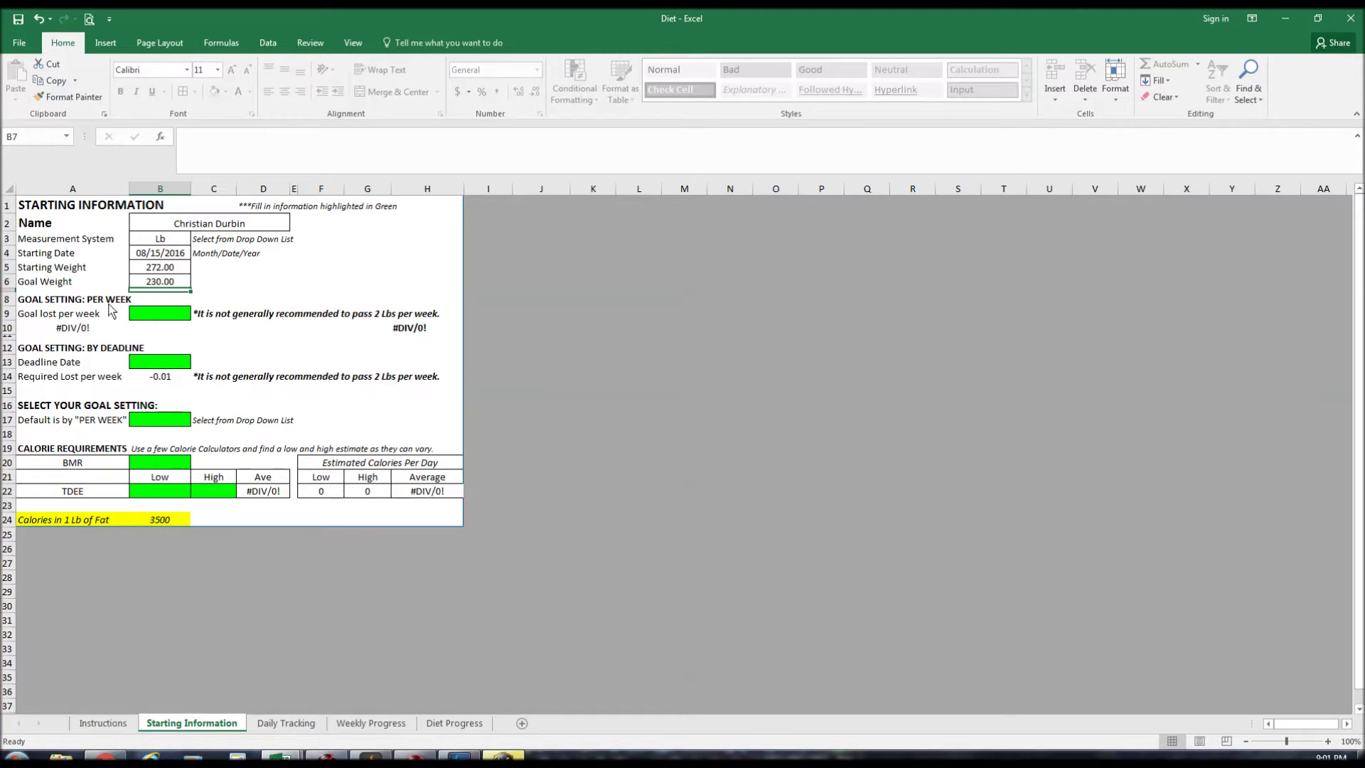
Set a 2 Lb weekly loss goal (projected 01/09/2017) and a 12/31/2016 deadline date.
{"action": "left_click", "coordinate": [162, 319]}
{"action": "type", "text": "2"}
{"action": "key", "text": "Return"}
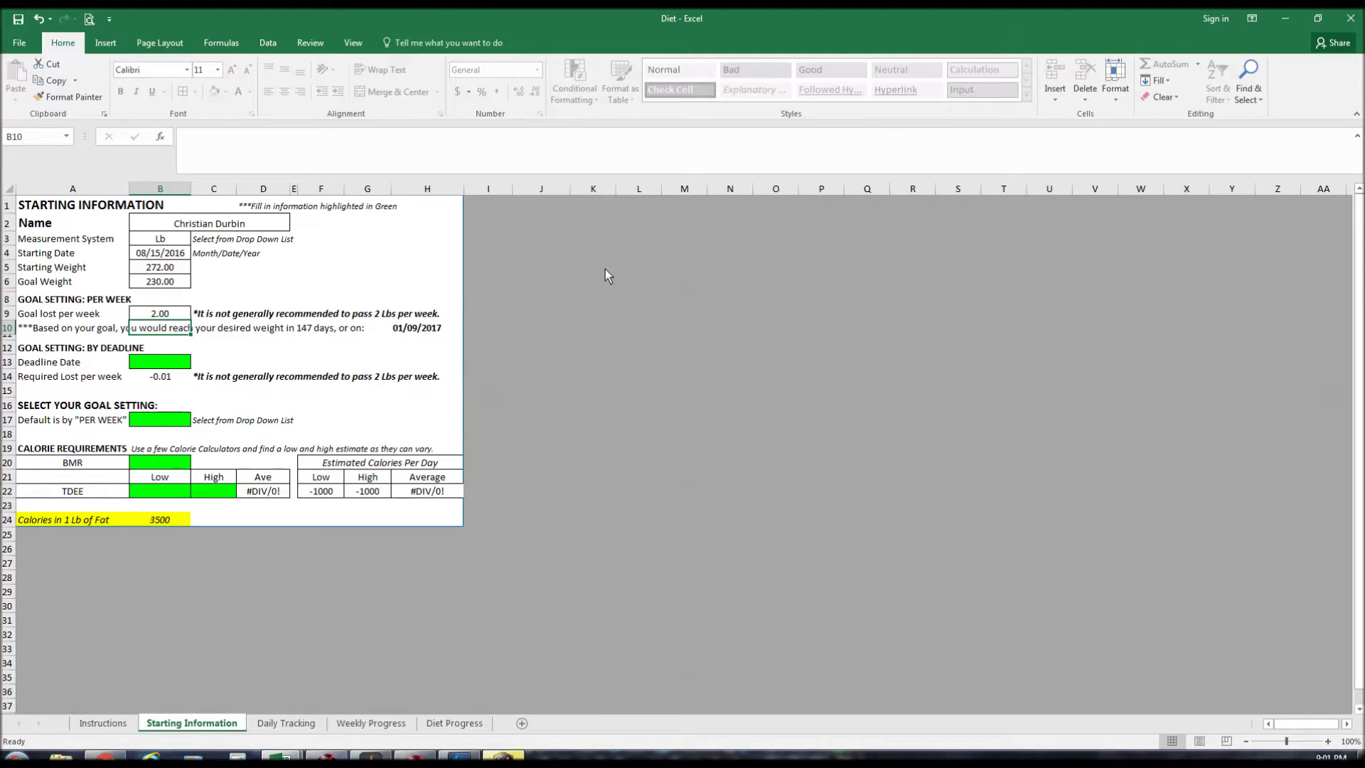
{"action": "left_click", "coordinate": [307, 347]}
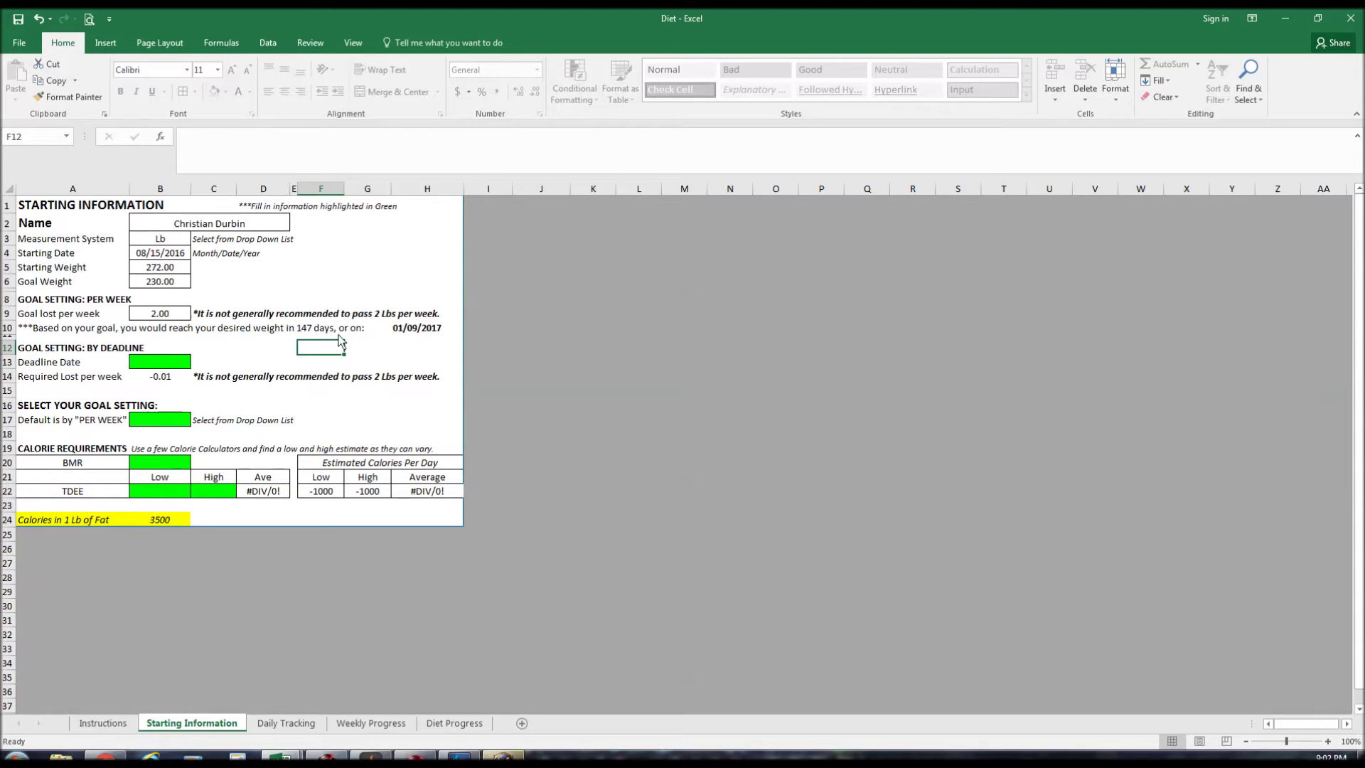
{"action": "left_click", "coordinate": [421, 330]}
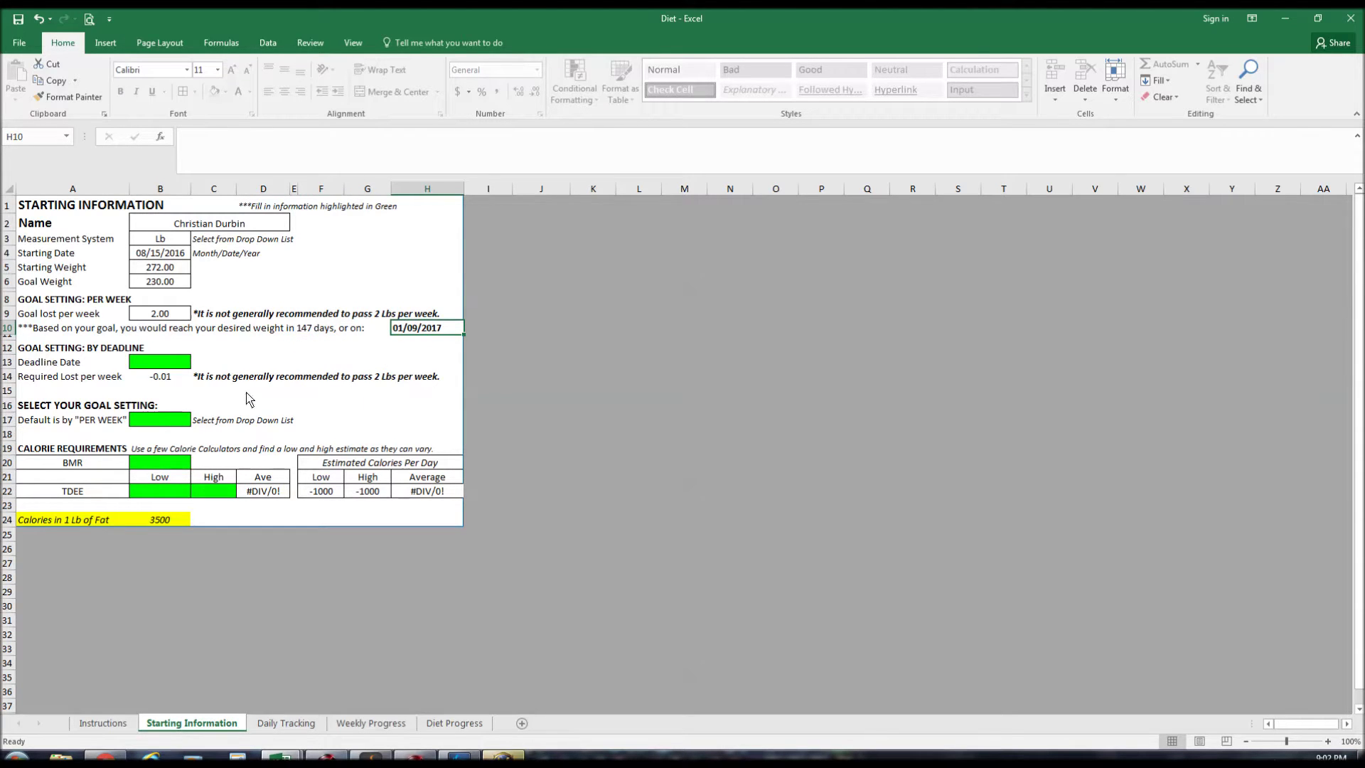
{"action": "left_click", "coordinate": [165, 365]}
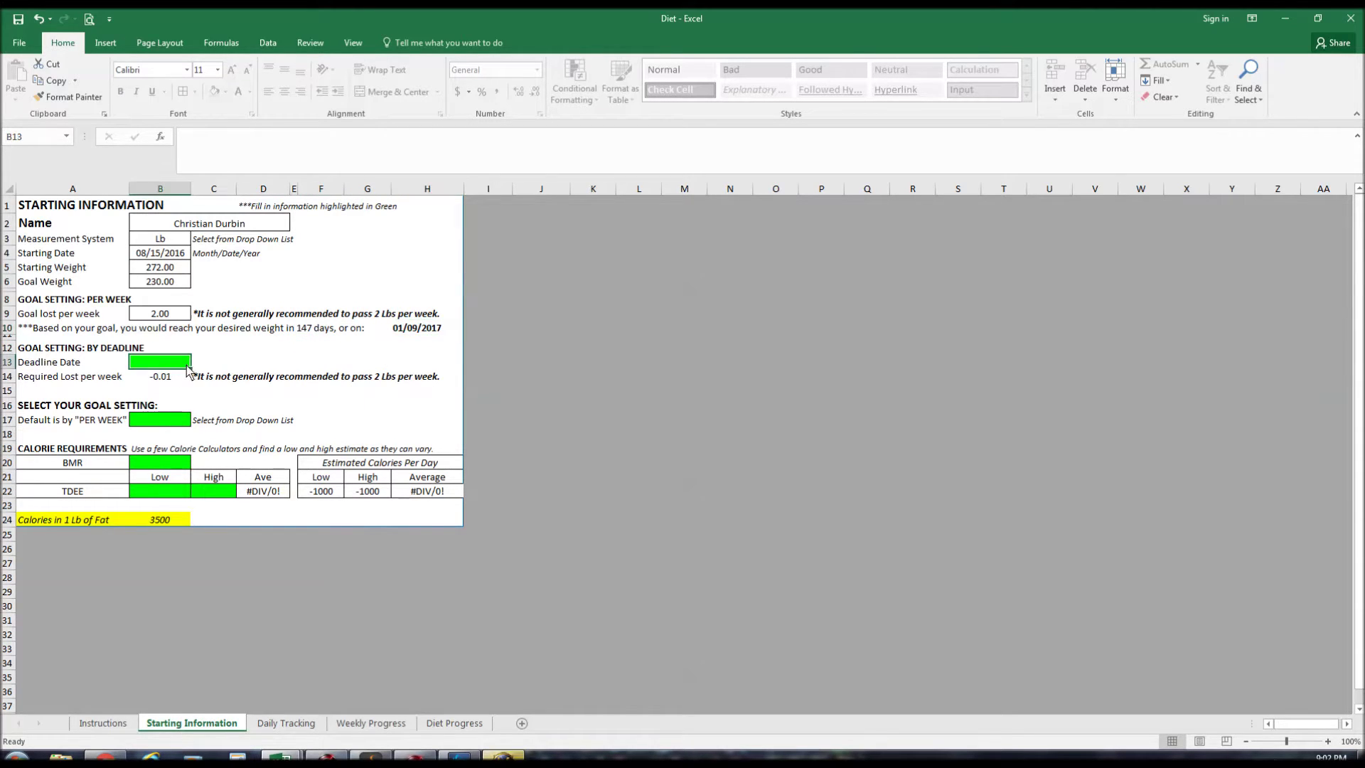
{"action": "type", "text": "12/3"}
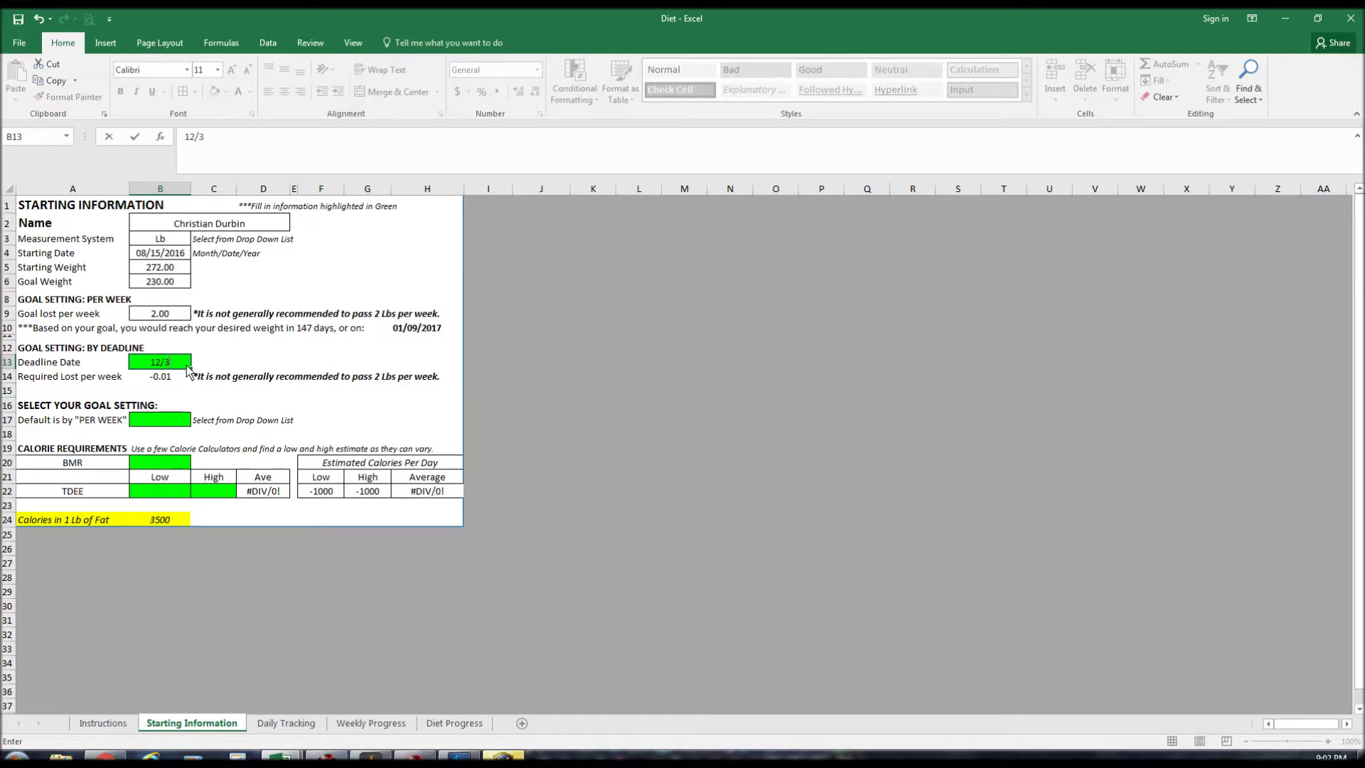
{"action": "type", "text": "1/2016"}
{"action": "key", "text": "Return"}
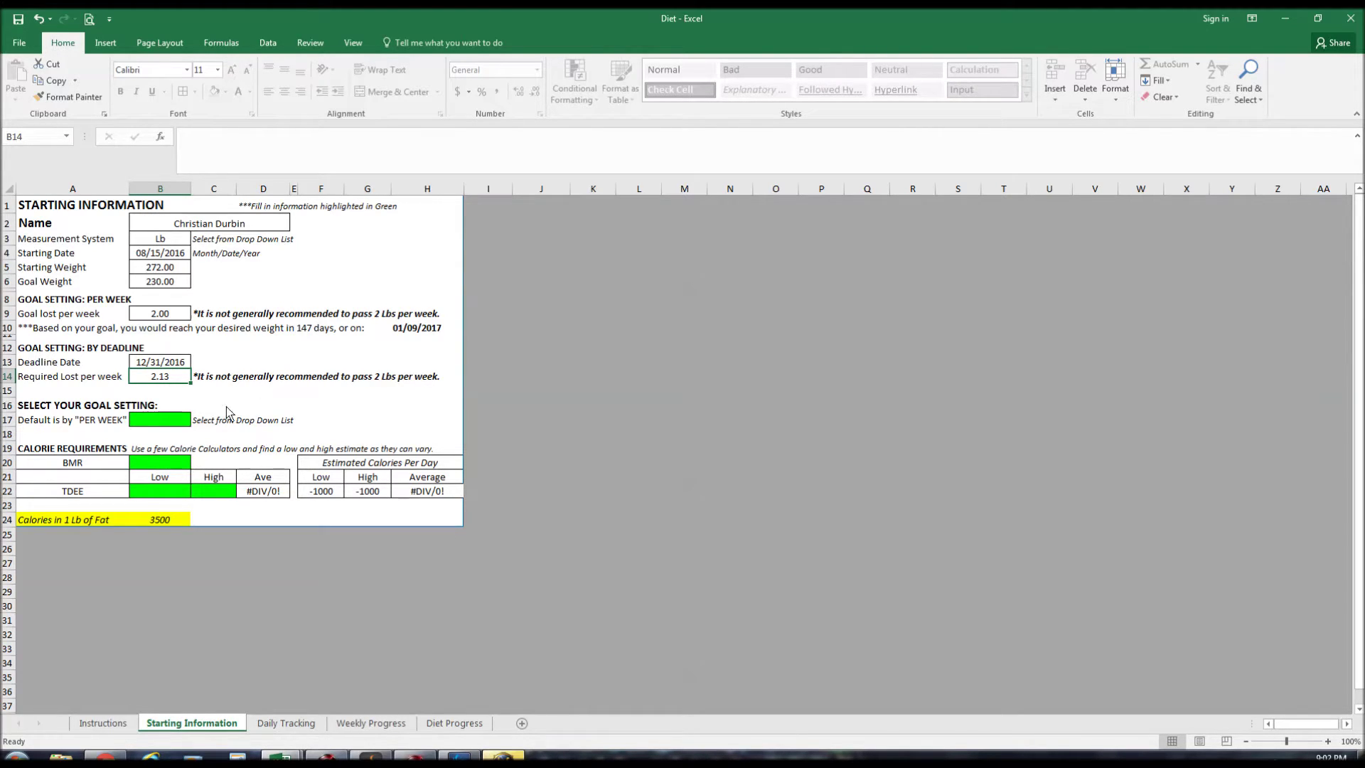
Set the goal setting option to BY DEADLINE.
{"action": "left_click", "coordinate": [176, 421]}
{"action": "left_click", "coordinate": [198, 420]}
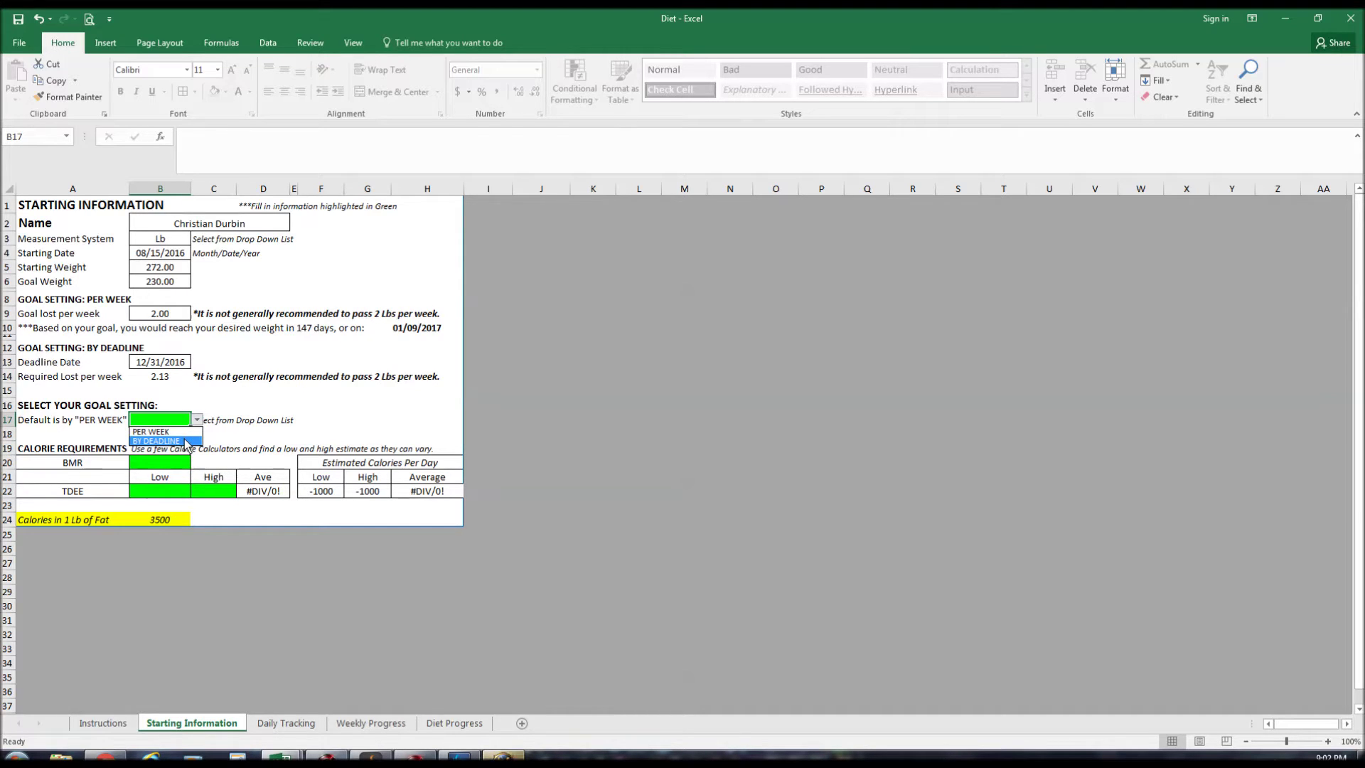
{"action": "left_click", "coordinate": [187, 442]}
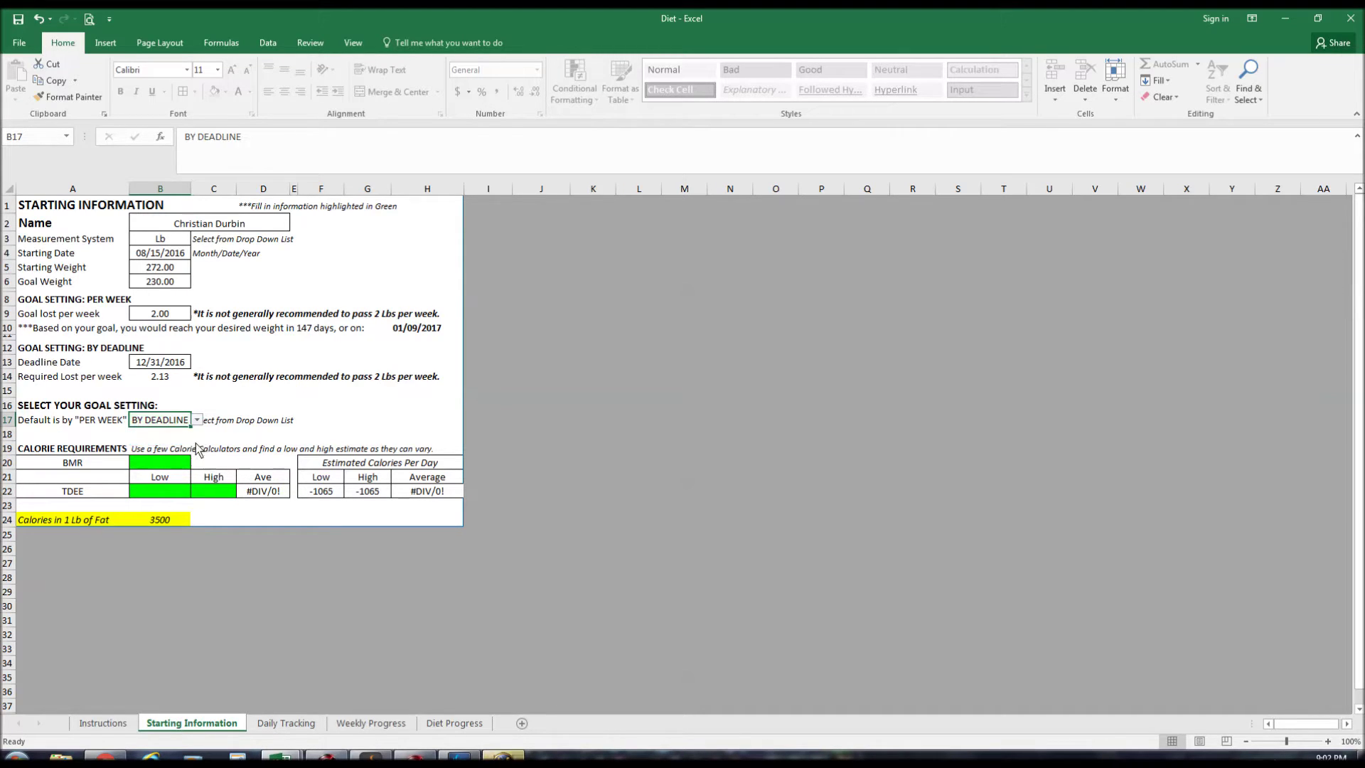
Enter BMR 2412, TDEE Low 2900 and TDEE High 3317.
{"action": "left_click", "coordinate": [172, 464]}
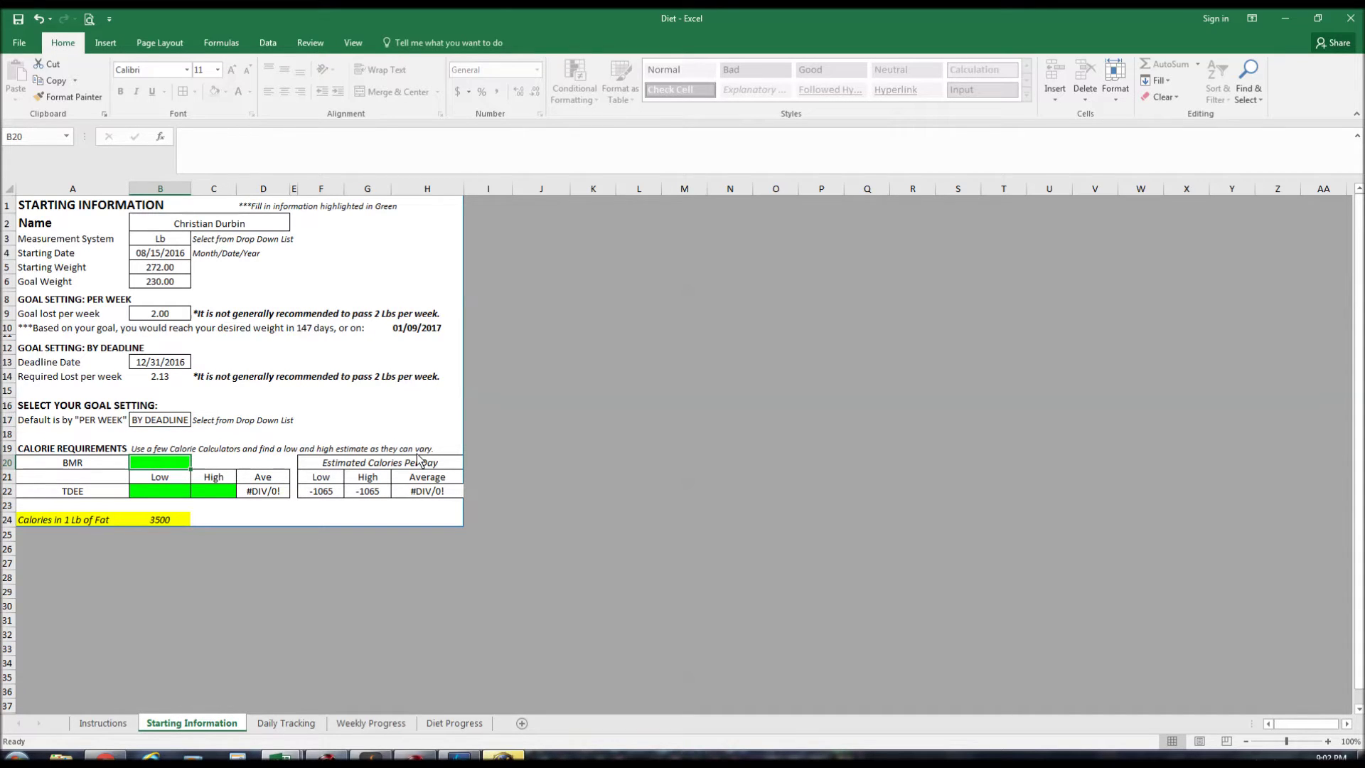
{"action": "type", "text": "2412"}
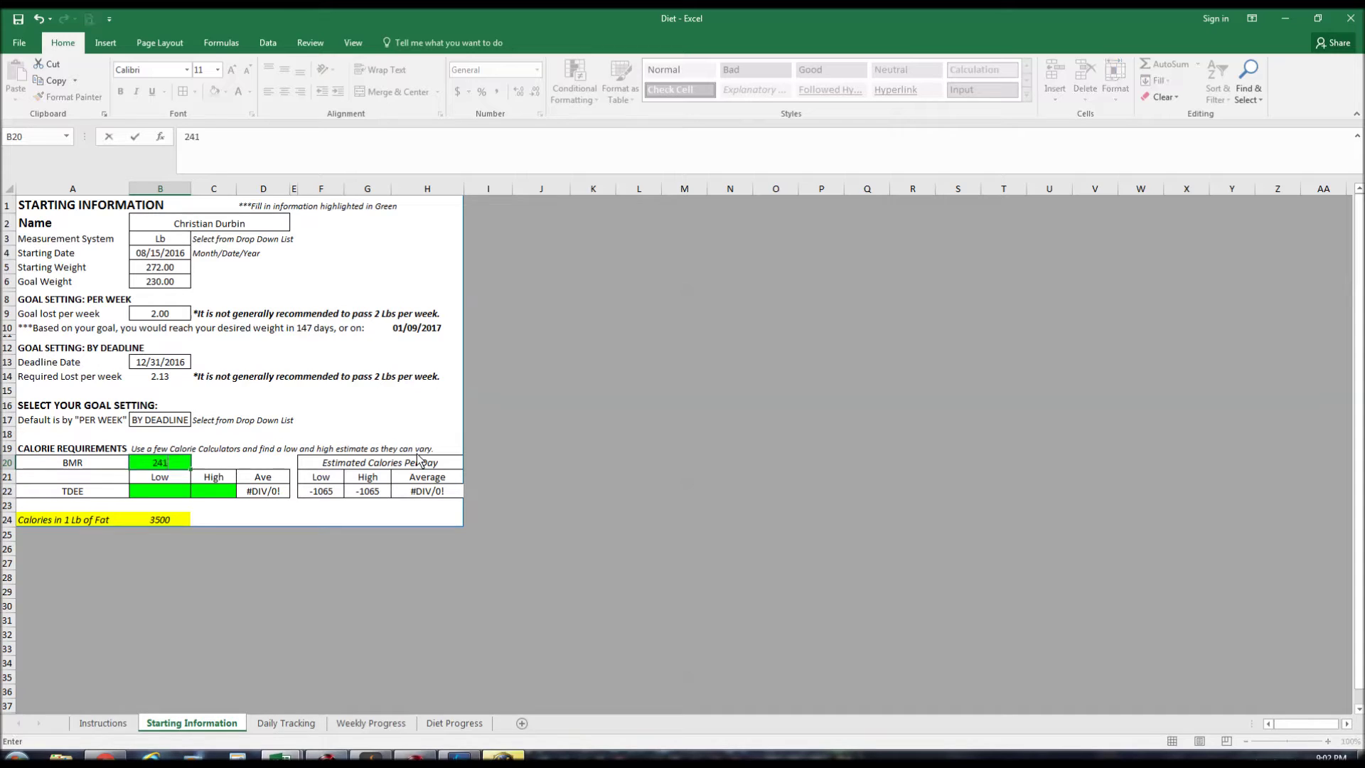
{"action": "left_click", "coordinate": [162, 493]}
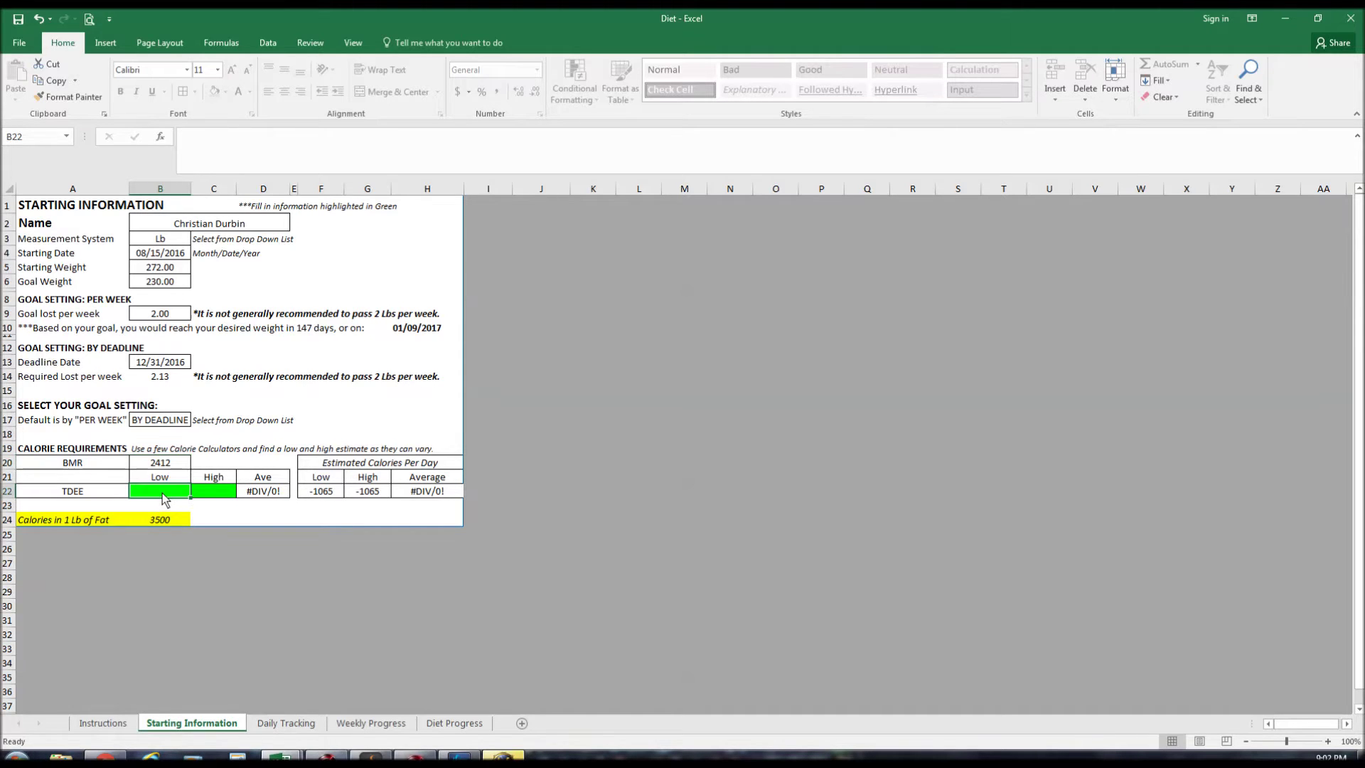
{"action": "type", "text": "2900"}
{"action": "left_click", "coordinate": [214, 492]}
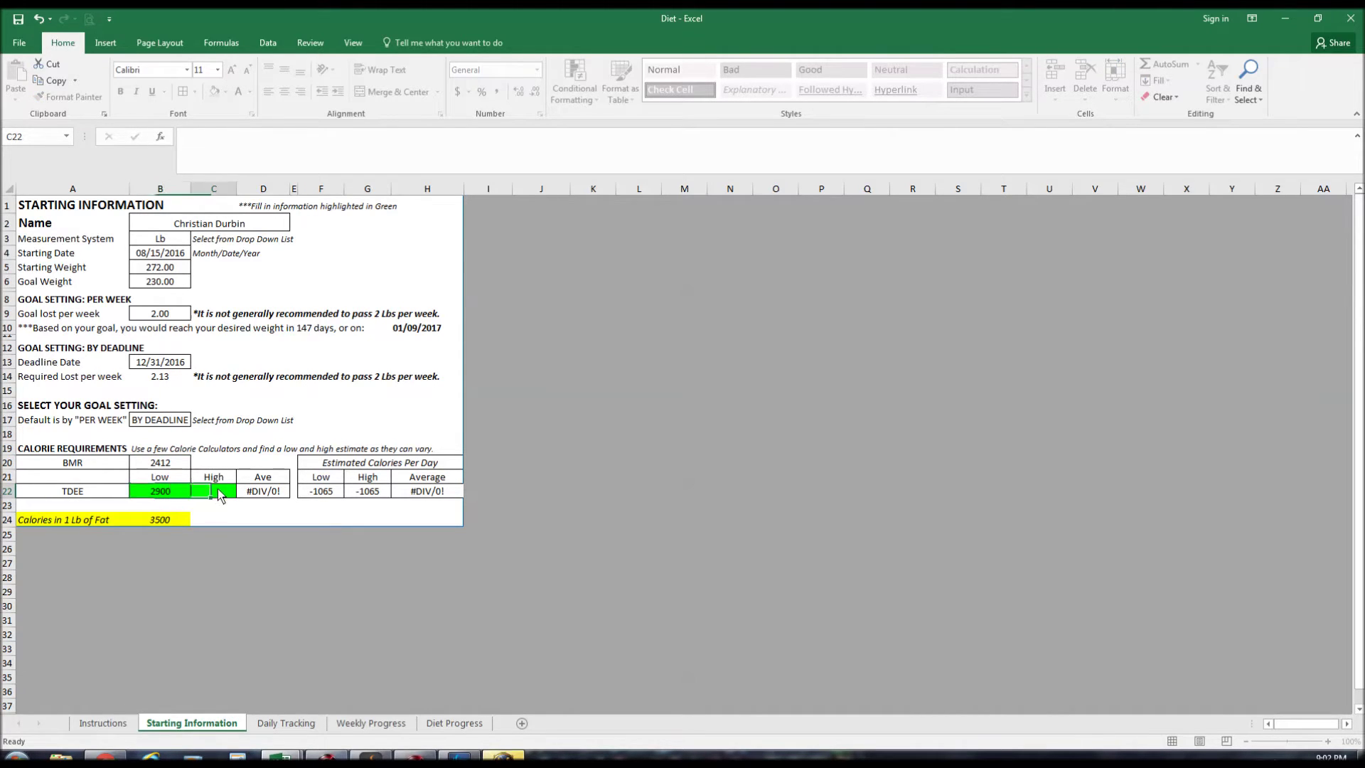
{"action": "type", "text": "3317"}
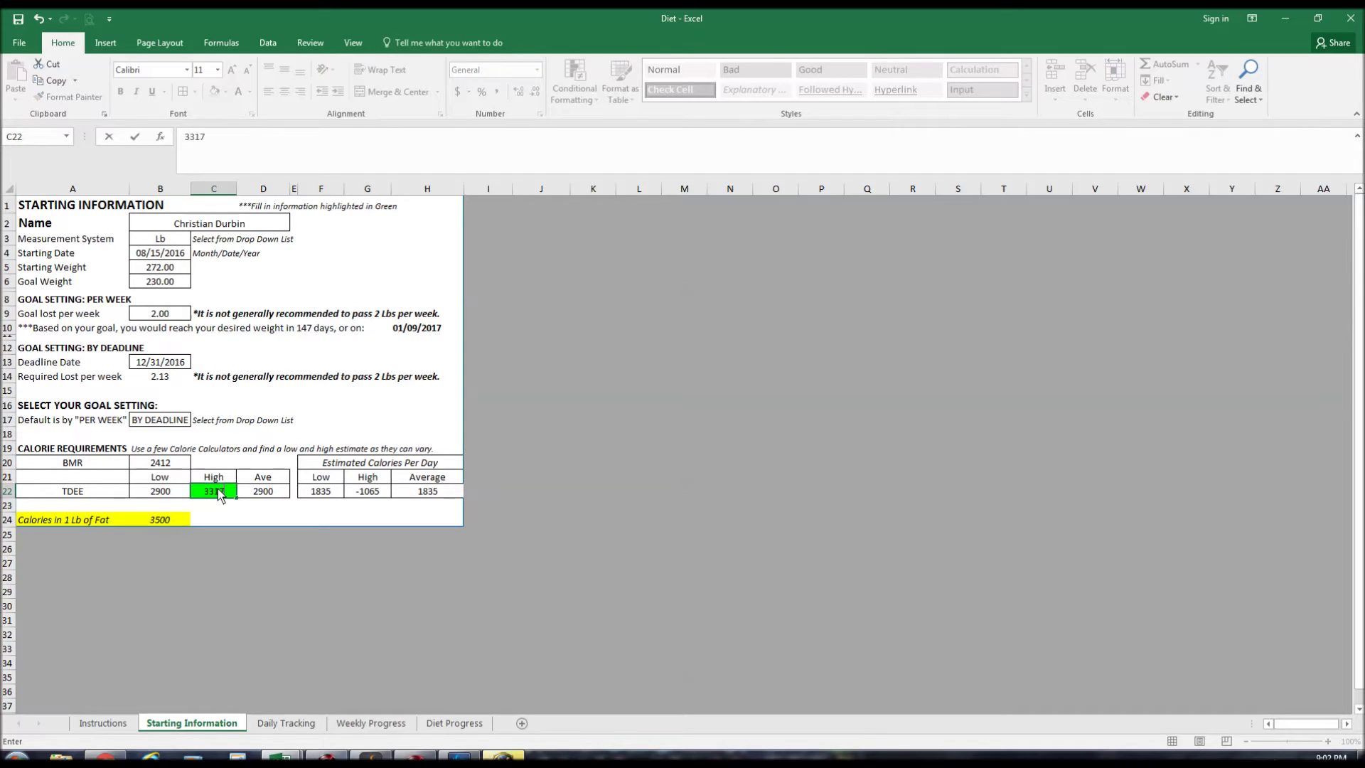
{"action": "key", "text": "Return"}
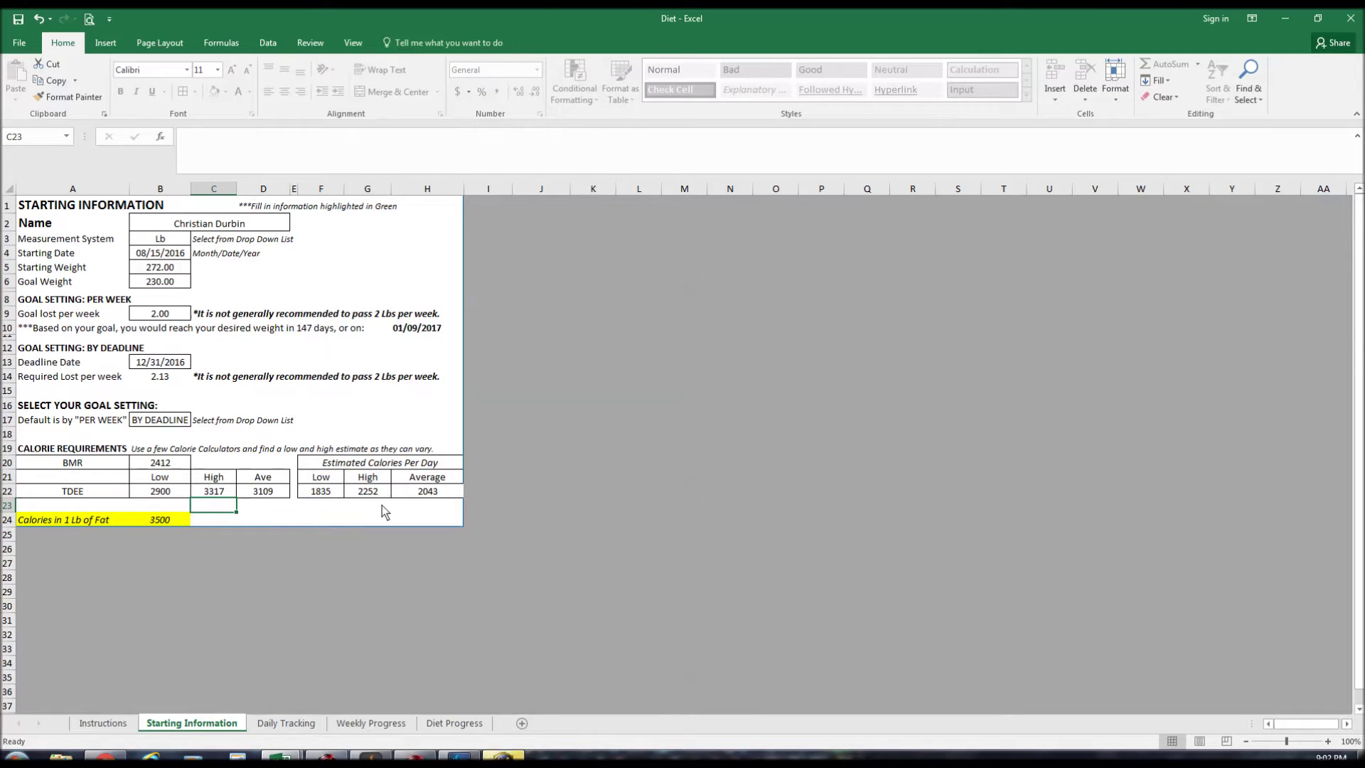
{"action": "left_click", "coordinate": [147, 421]}
{"action": "left_click", "coordinate": [197, 420]}
{"action": "left_click", "coordinate": [187, 431]}
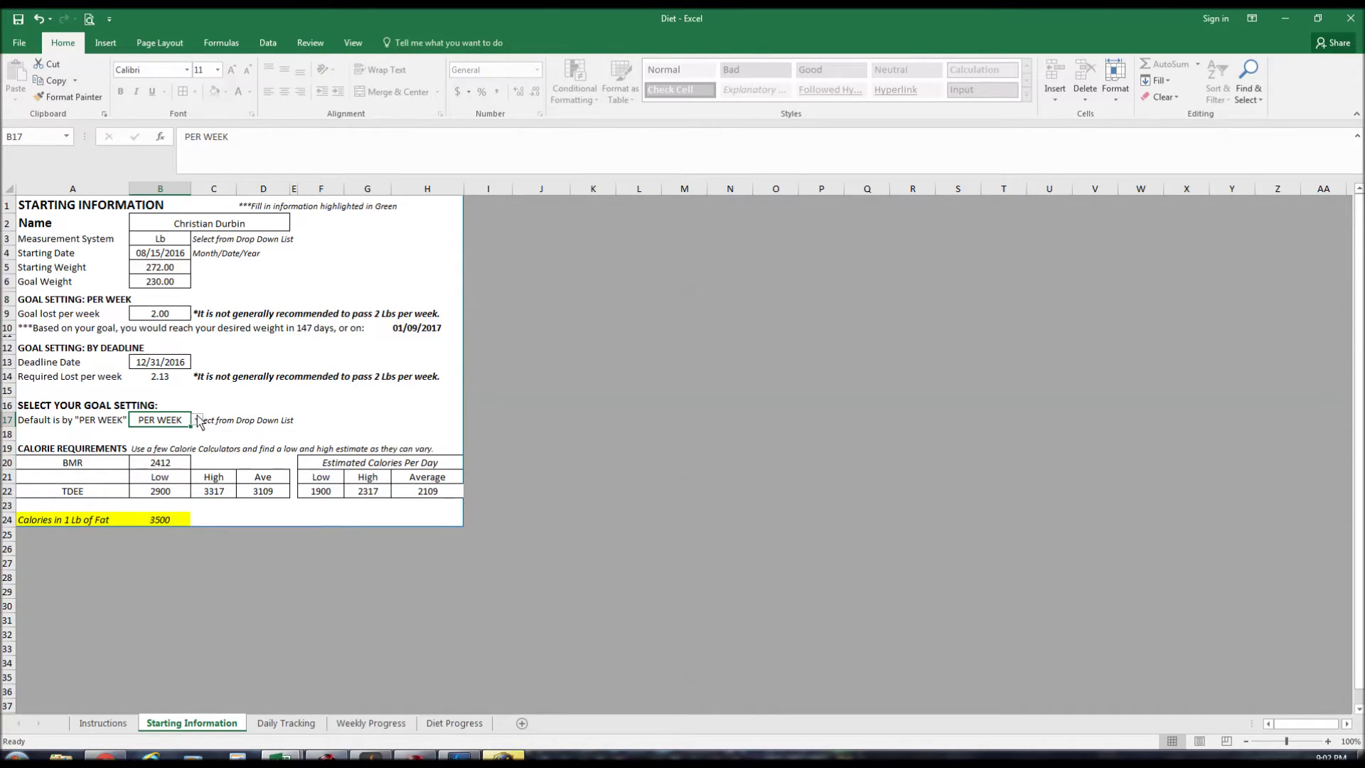
{"action": "left_click", "coordinate": [197, 420]}
{"action": "left_click", "coordinate": [162, 441]}
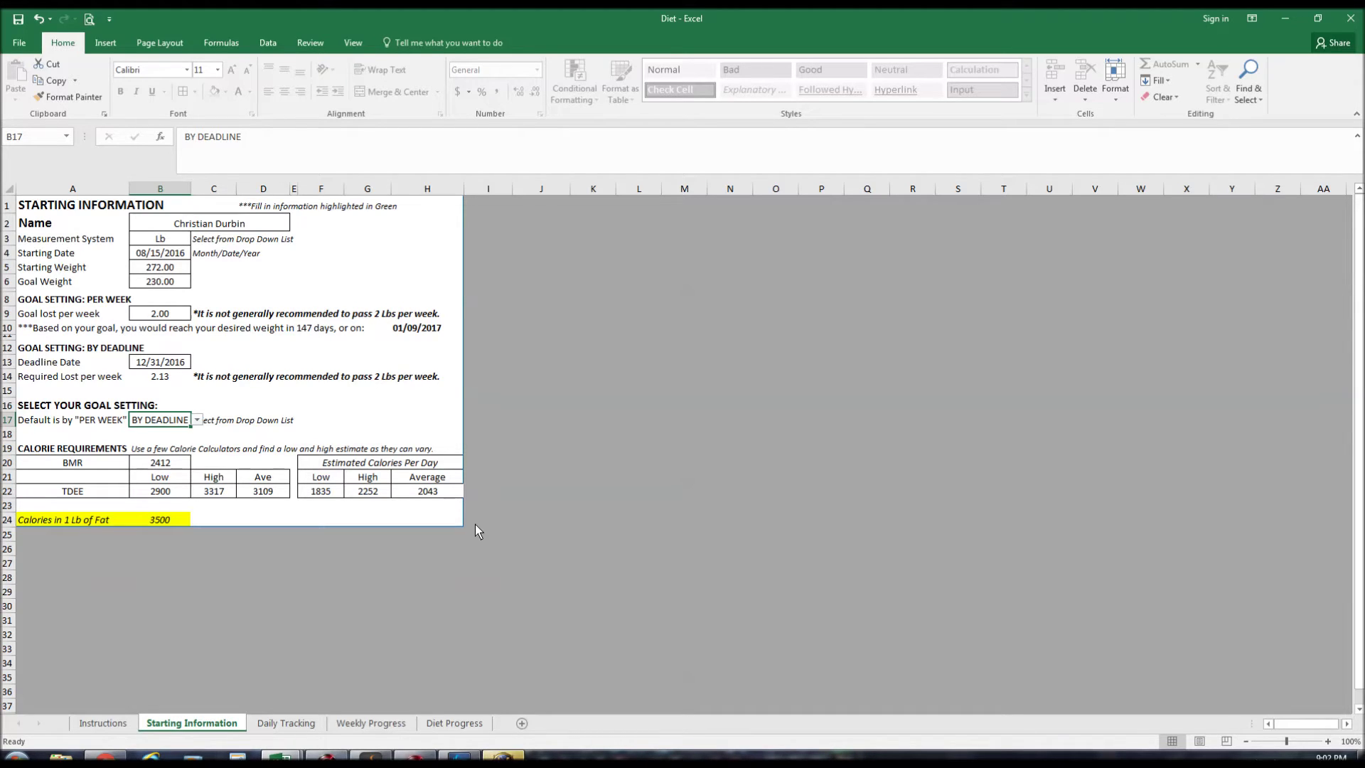
{"action": "left_click", "coordinate": [446, 494]}
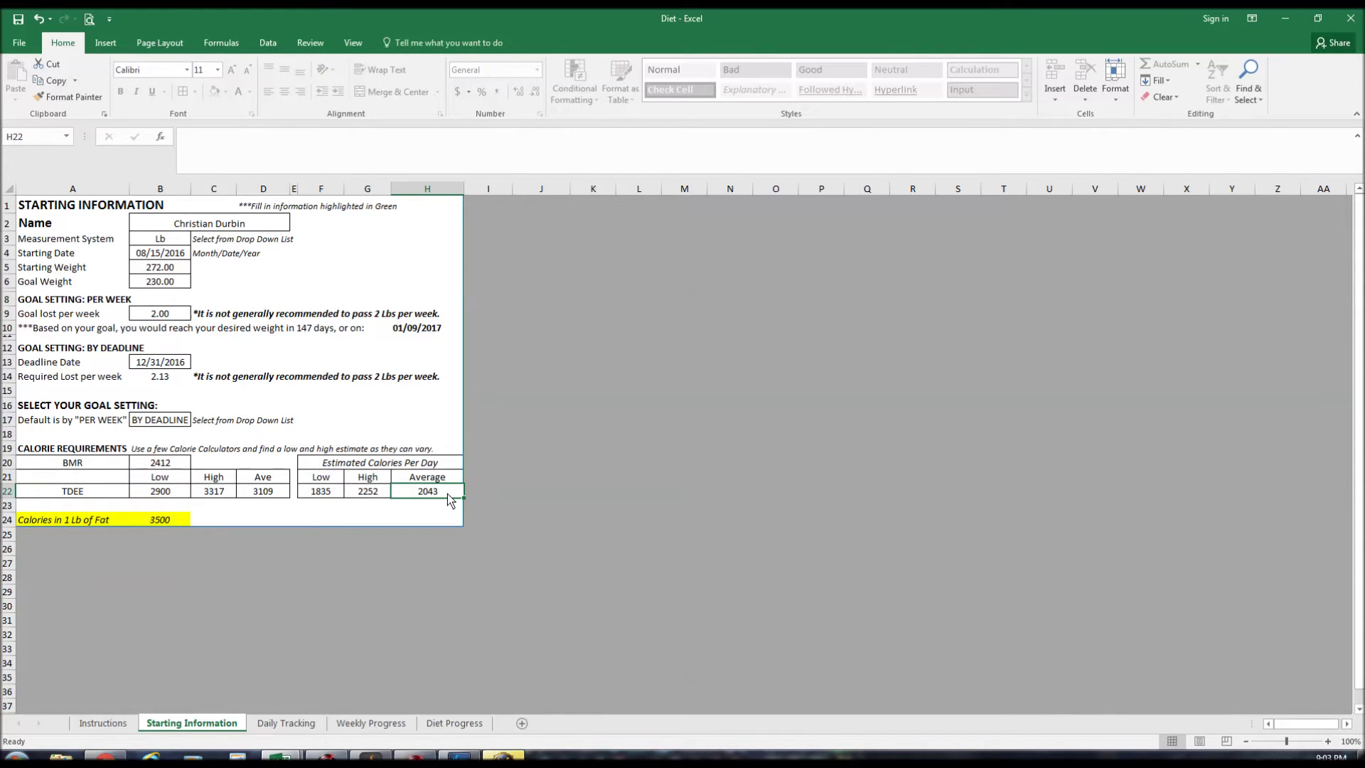
{"action": "left_click", "coordinate": [317, 493]}
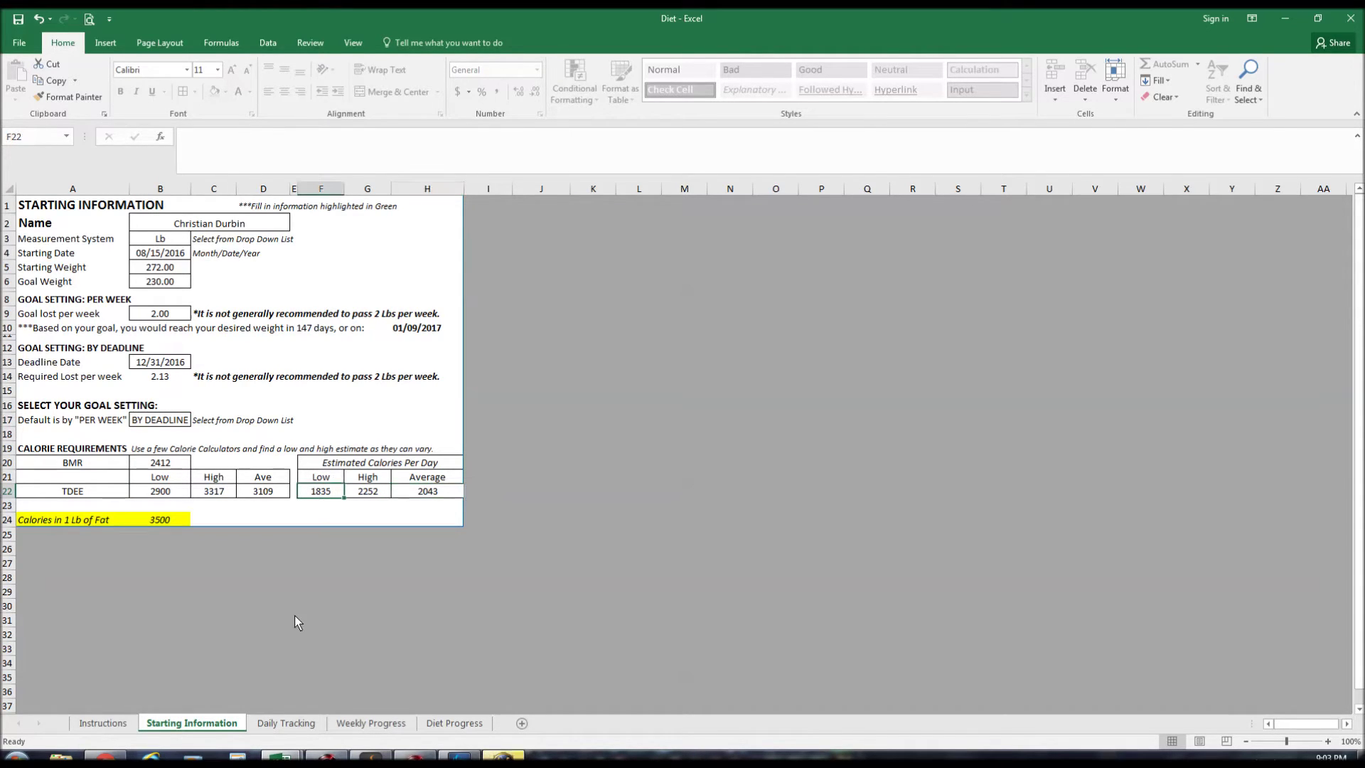
Switch to the Daily Tracking sheet and select B6, the first empty weigh-in cell.
{"action": "left_click", "coordinate": [284, 722]}
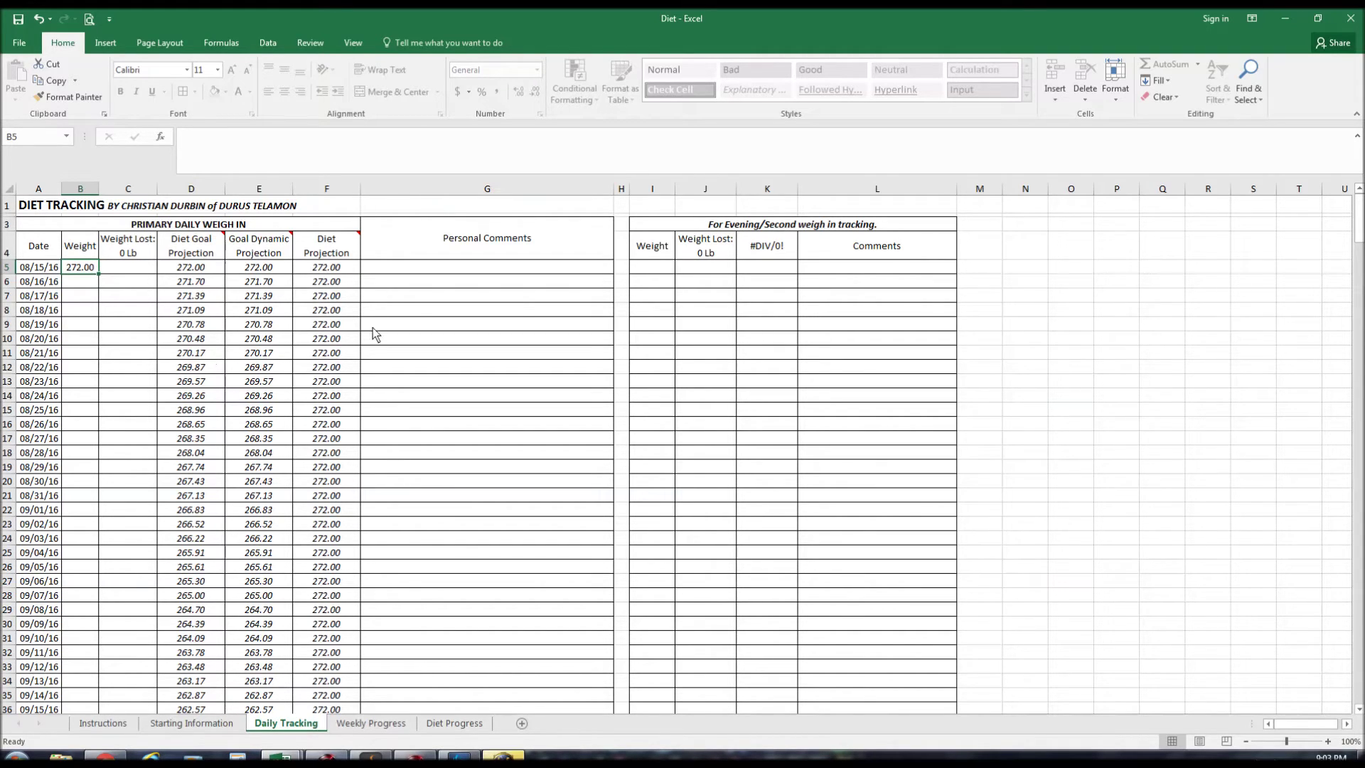
{"action": "left_click", "coordinate": [657, 271]}
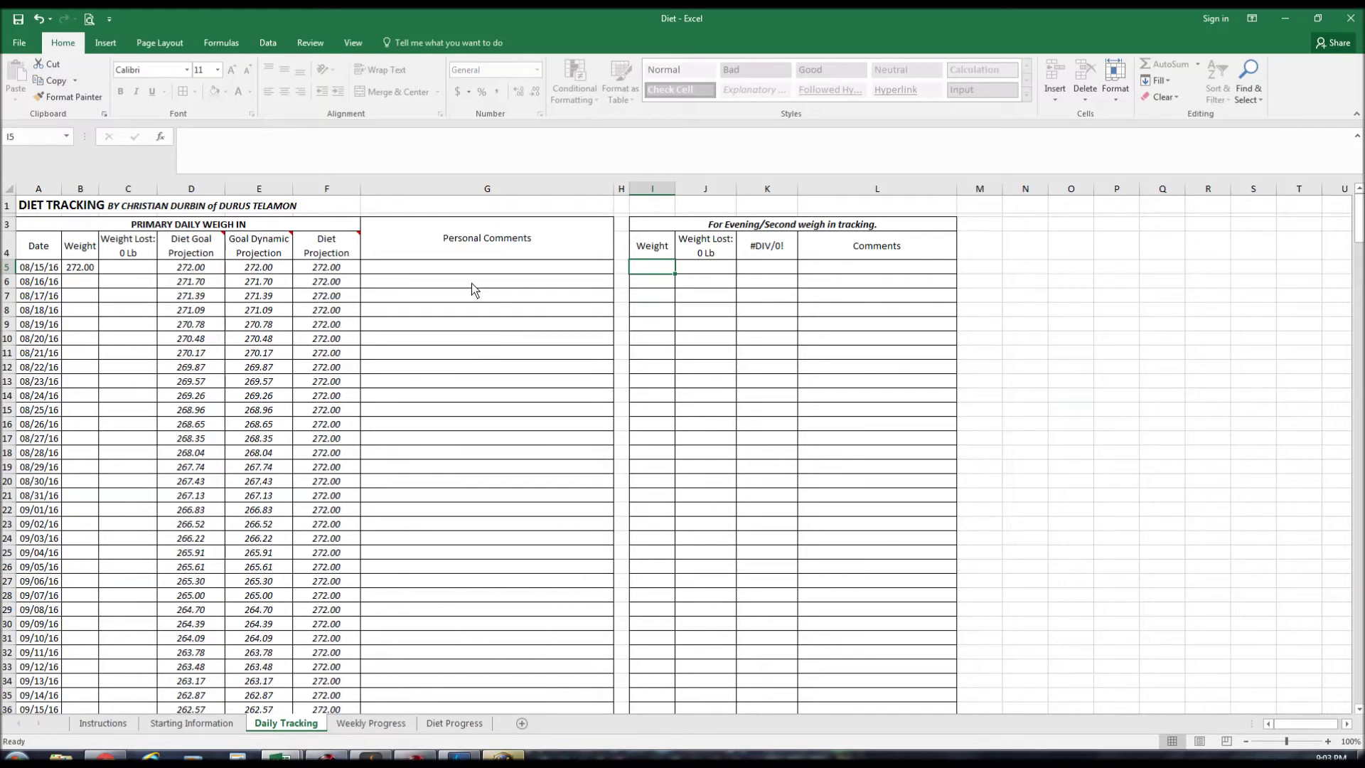
{"action": "left_click", "coordinate": [91, 284]}
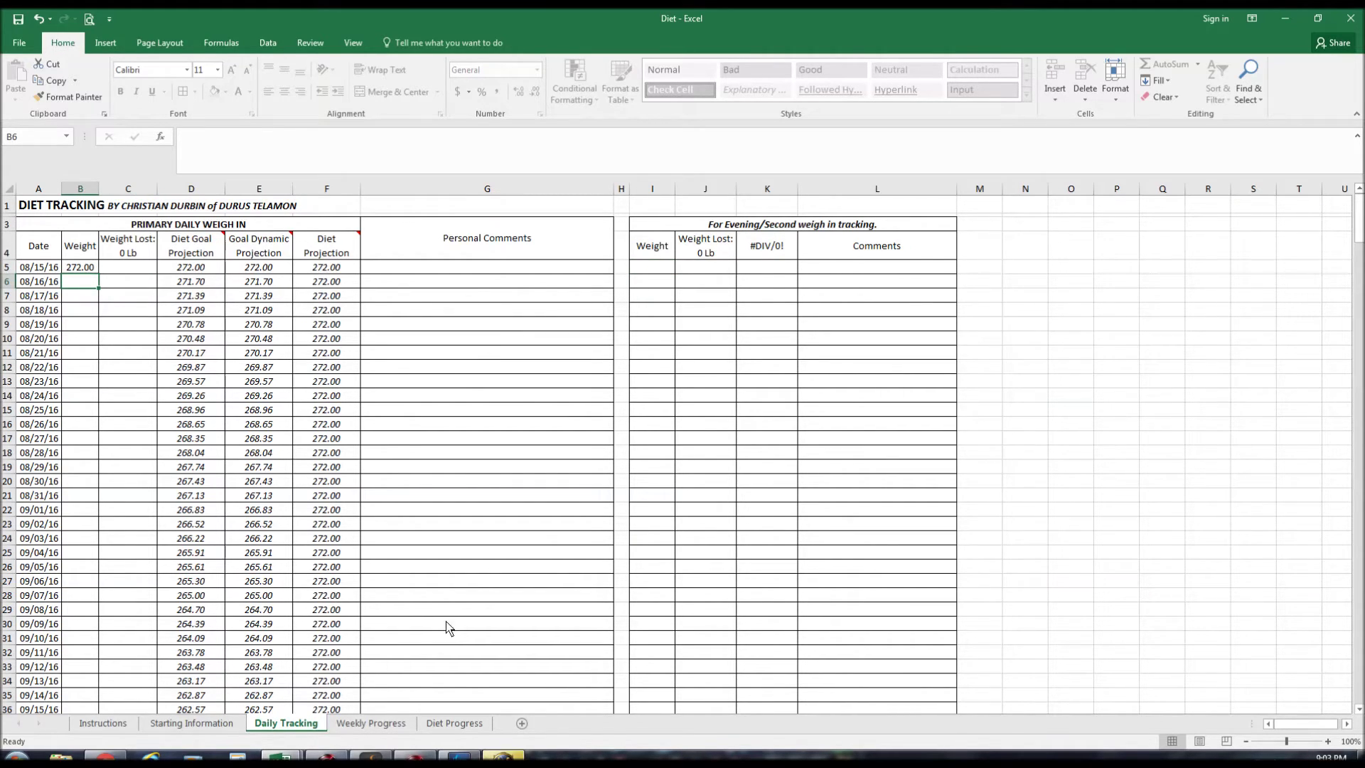
Paste the daily weights into B6:B36 and check the weight-lost formulas in C4, C6 and C9.
{"action": "type", "text": "269 266.6 266 267.4 266.6 265 265.4 264.4 264.4 266 266 264.8 265.2 265.6 264.6 263.8 262.8 263.2 263 263.6 263.4 264.4 262.6 262.8 262 260.2 261 262.6 260.8 261.2 260"}
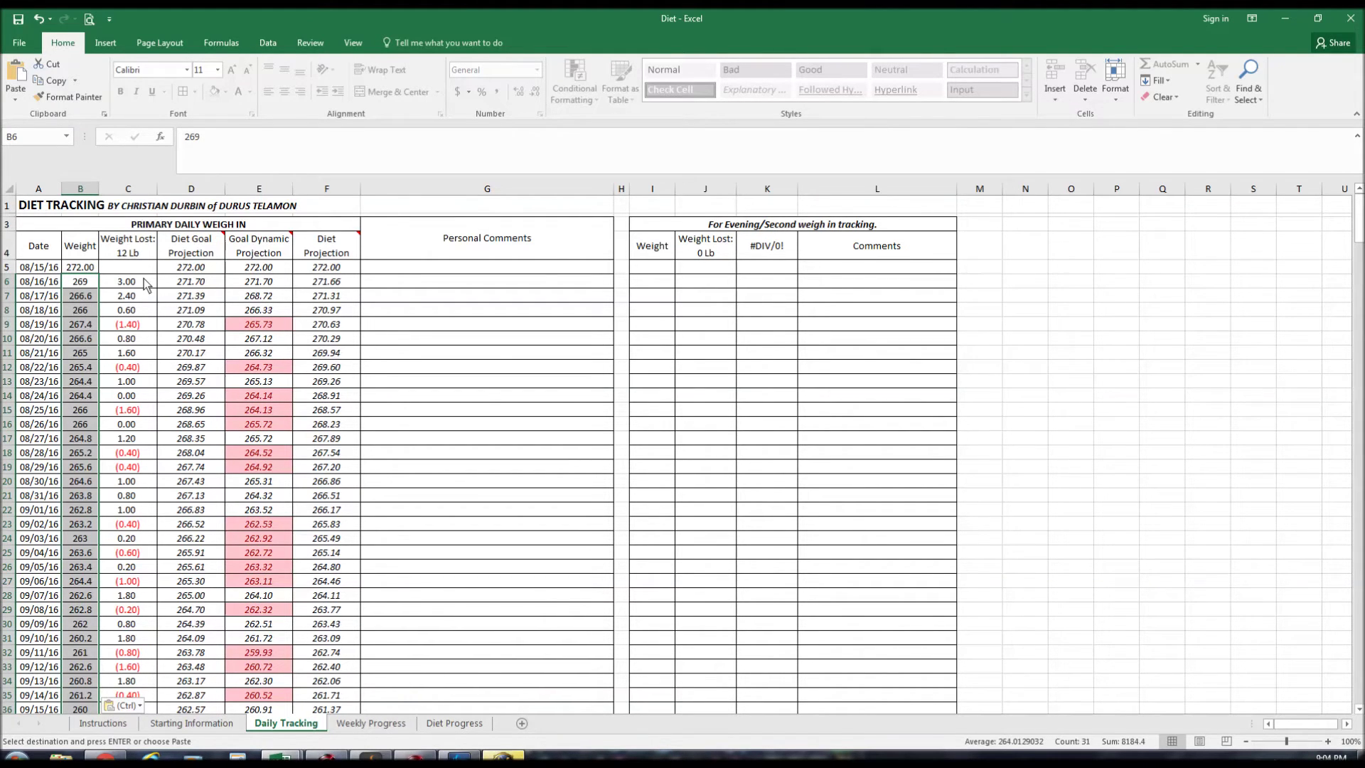
{"action": "left_click", "coordinate": [144, 279]}
{"action": "key", "text": "Up"}
{"action": "key", "text": "Up"}
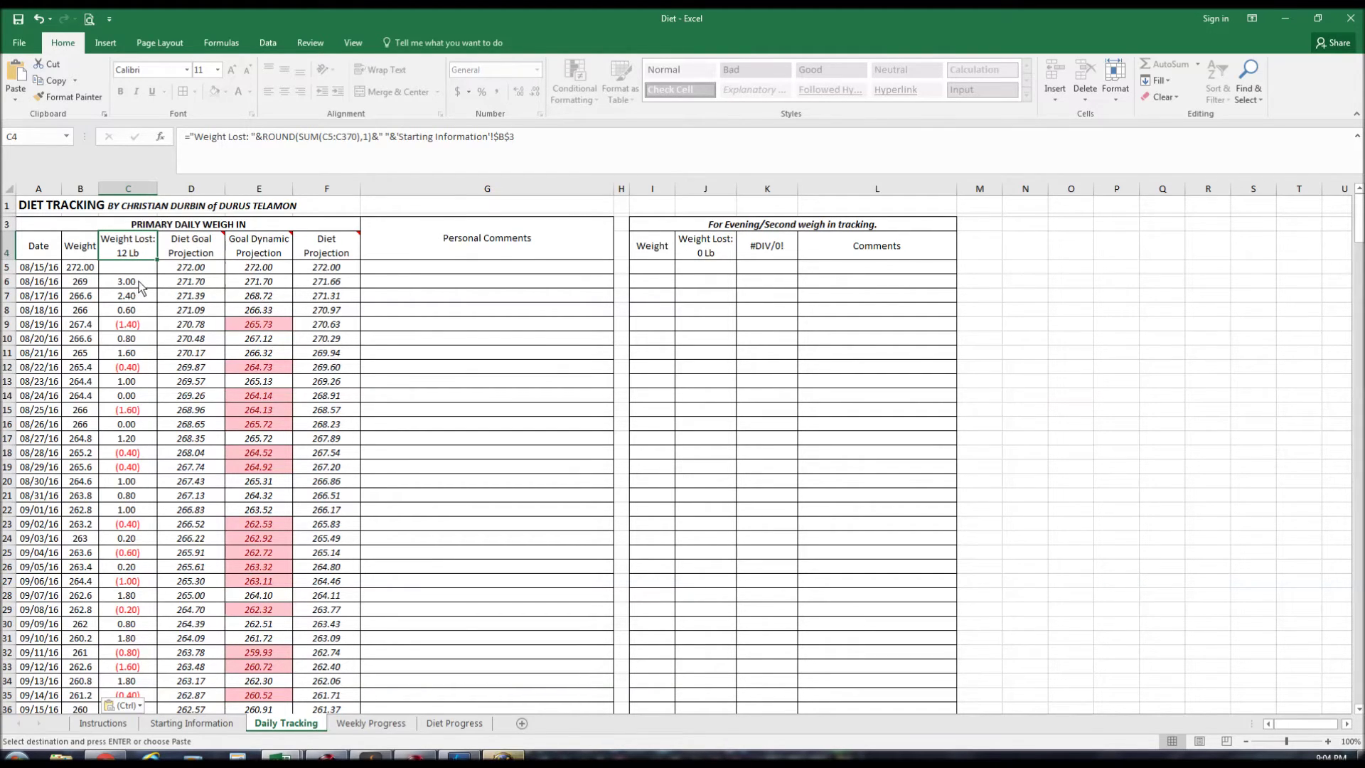
{"action": "left_click", "coordinate": [137, 282]}
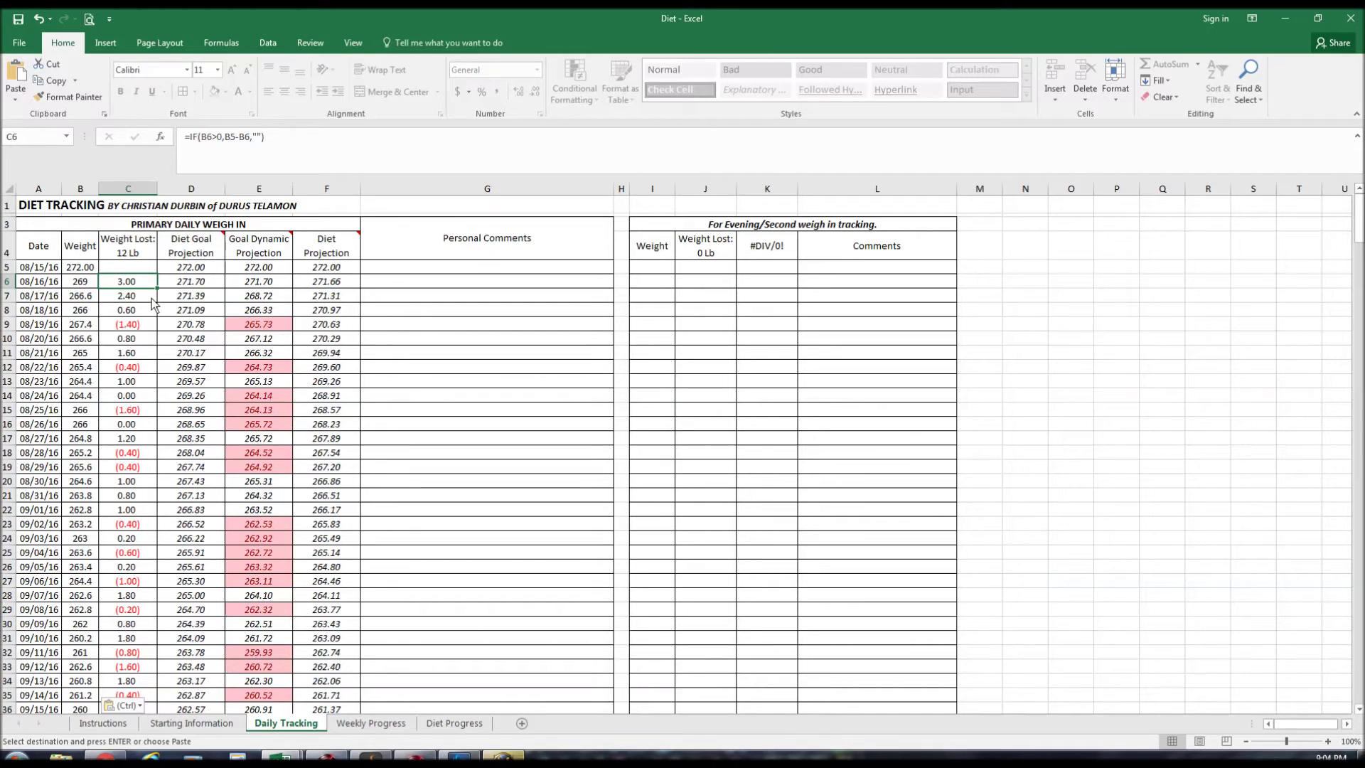
{"action": "left_click", "coordinate": [138, 324]}
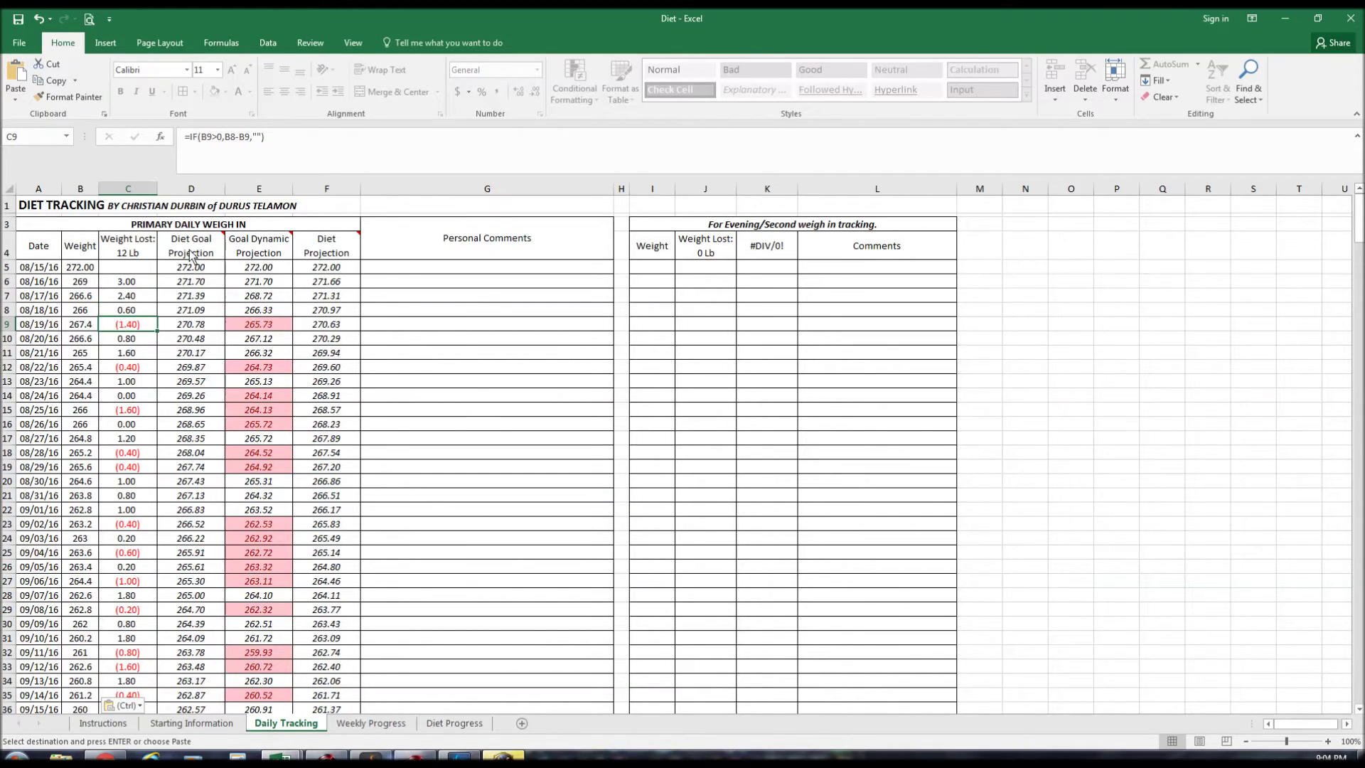
{"action": "key", "text": "Escape"}
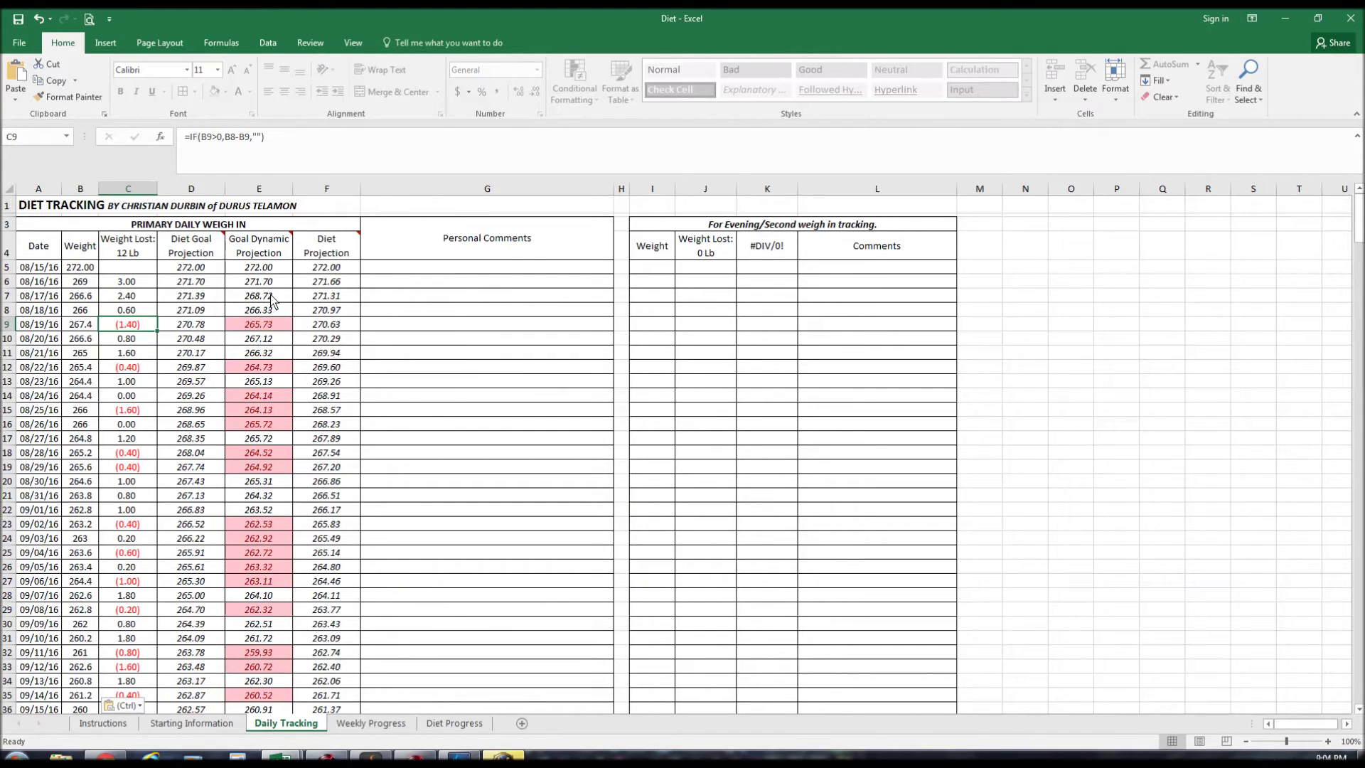
Review the Goal Dynamic Projection, Diet Projection and Personal Comments columns.
{"action": "left_click", "coordinate": [271, 294]}
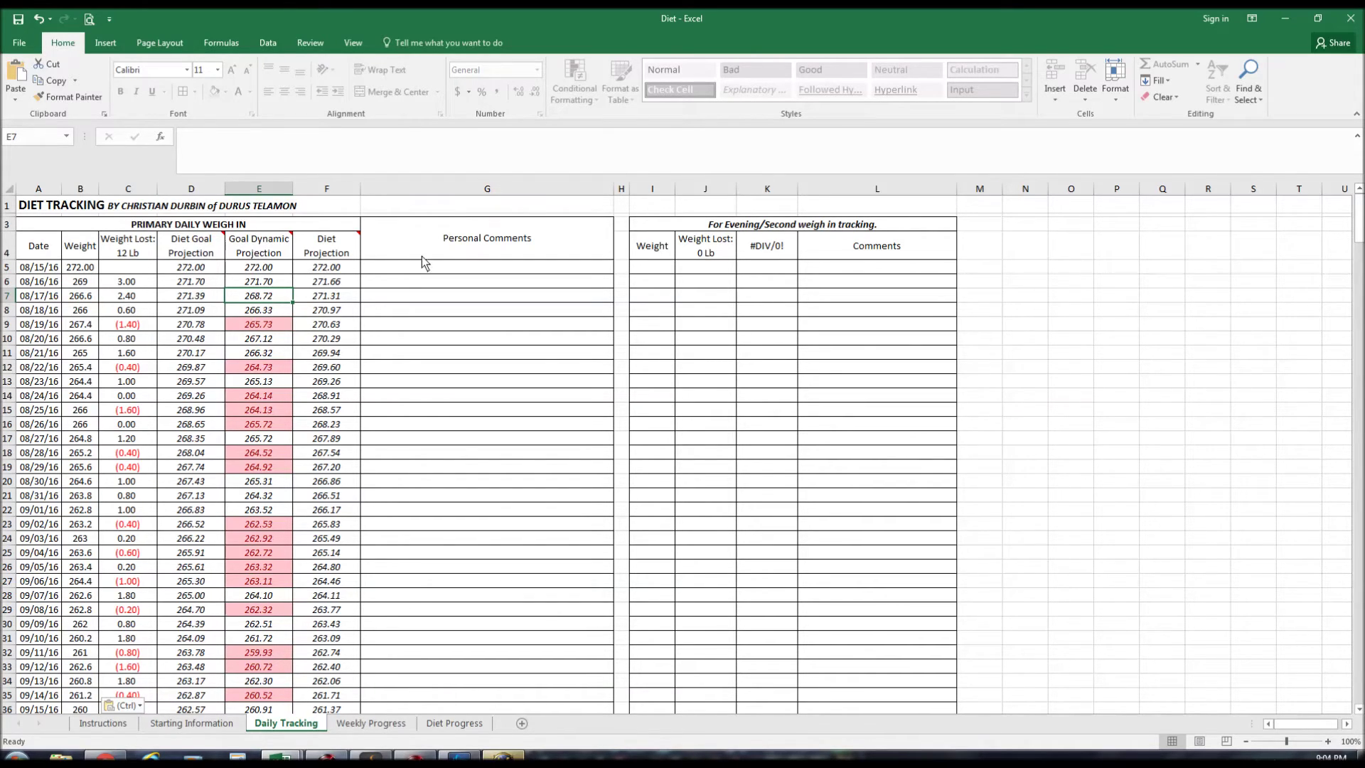
{"action": "left_click", "coordinate": [352, 297]}
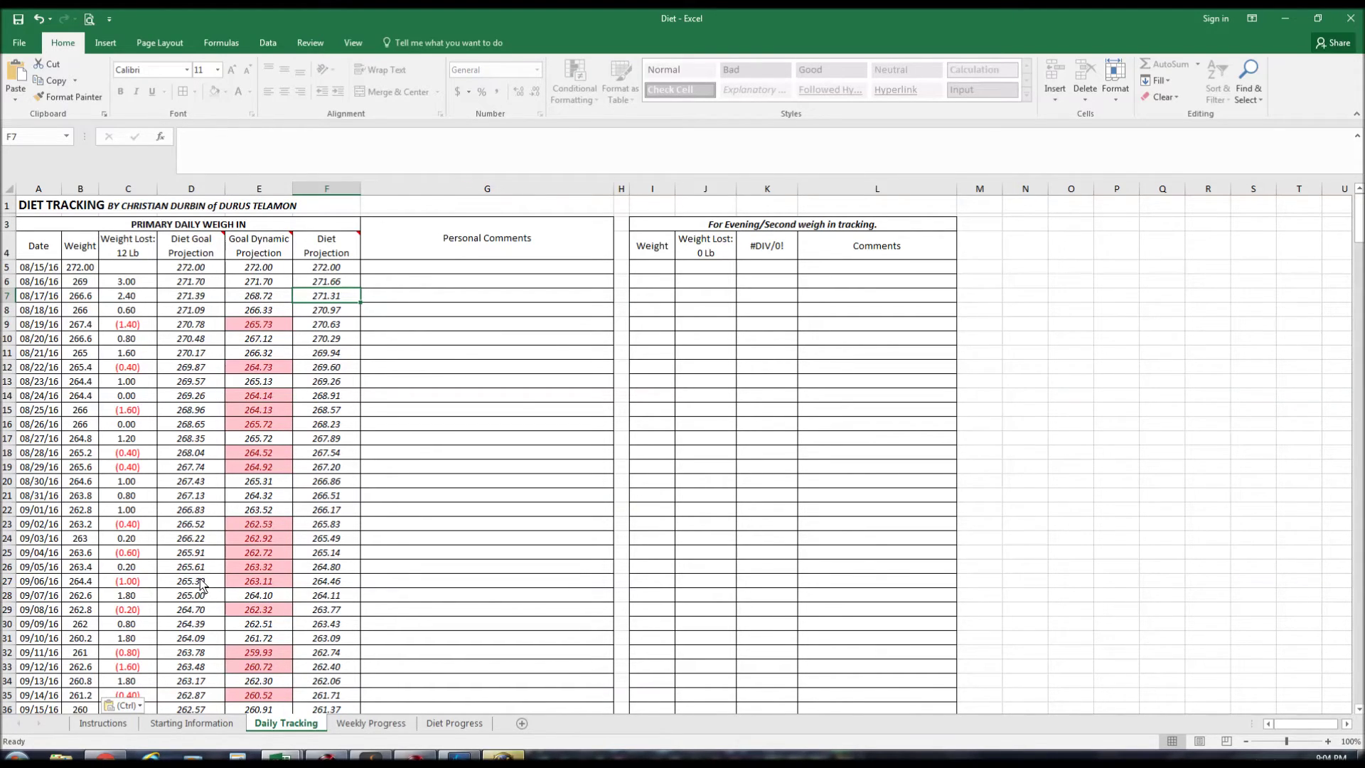
{"action": "left_click", "coordinate": [515, 398]}
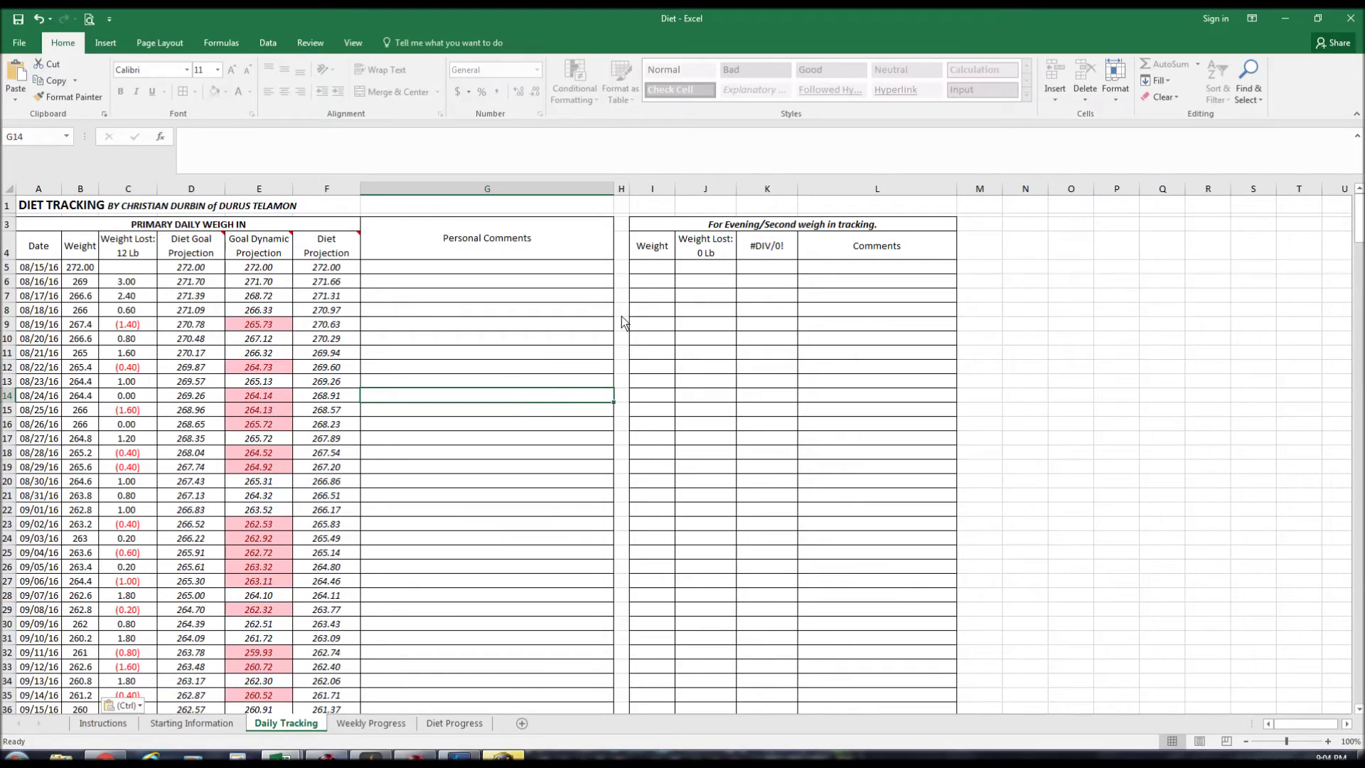
Try evening weights 275 and 260, delete them, then go to the Weekly Progress sheet.
{"action": "left_click", "coordinate": [648, 281]}
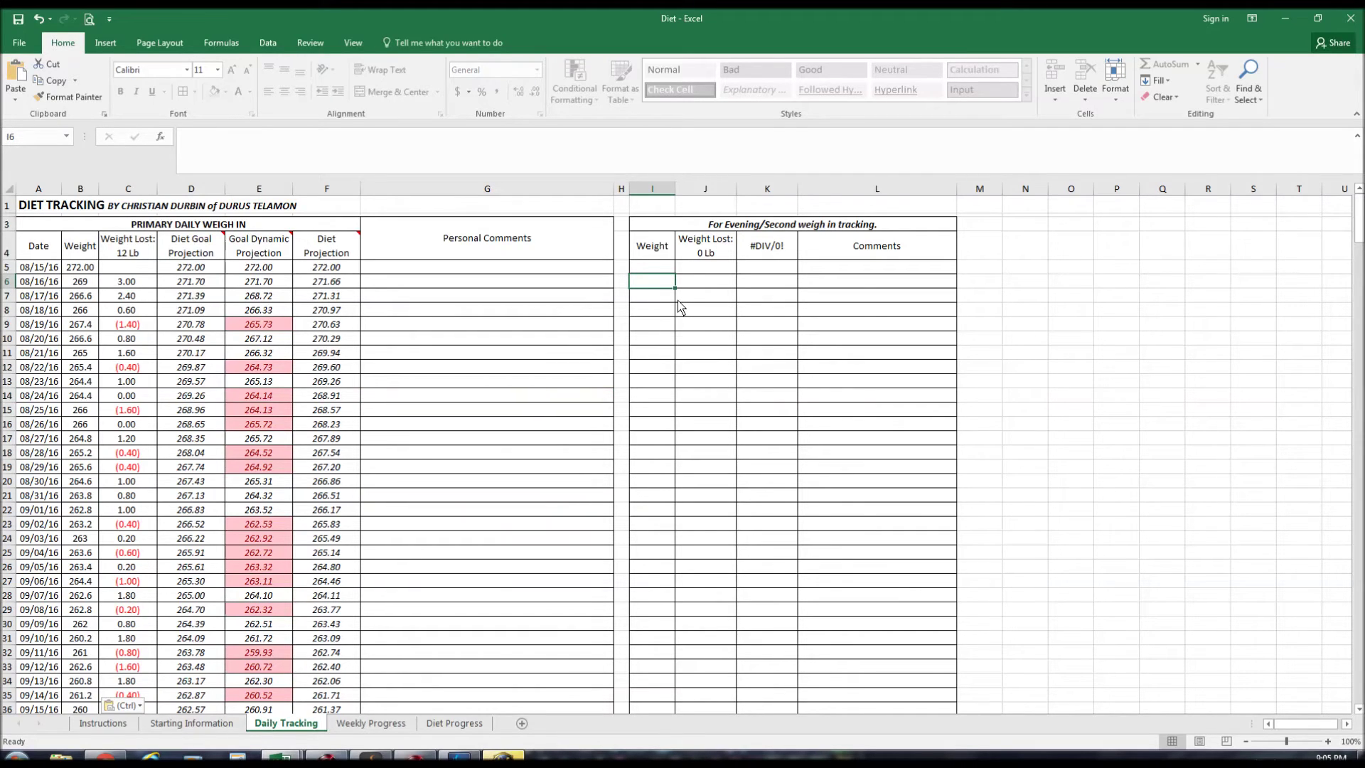
{"action": "key", "text": "Up"}
{"action": "type", "text": "275"}
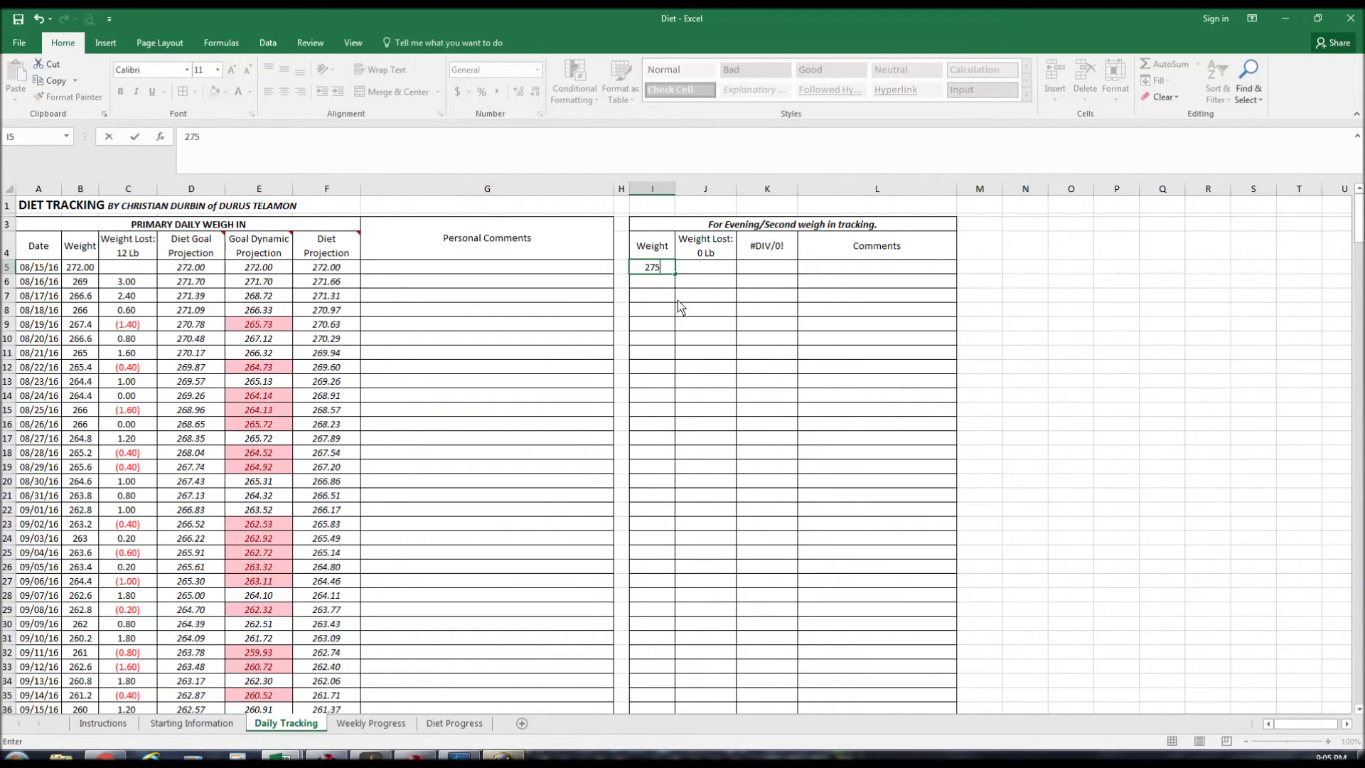
{"action": "key", "text": "Return"}
{"action": "type", "text": "260"}
{"action": "key", "text": "Return"}
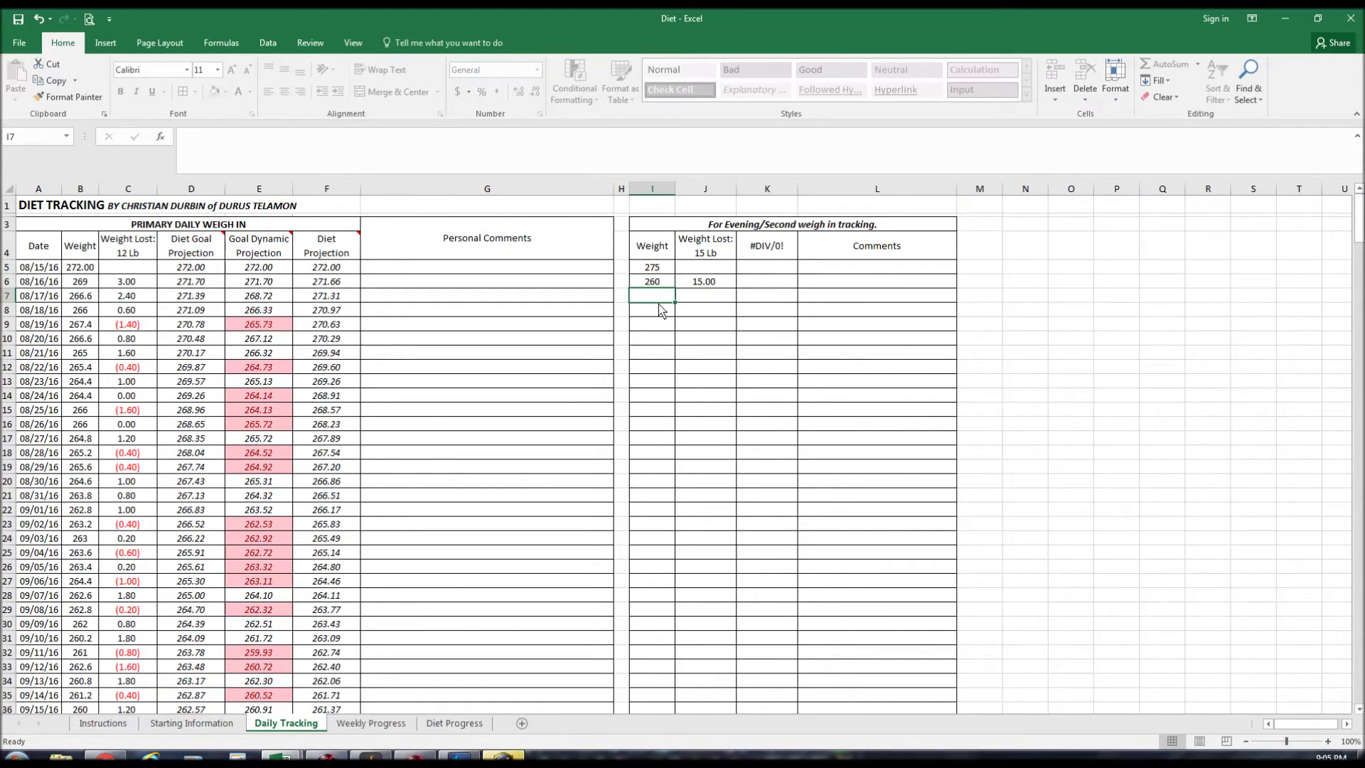
{"action": "left_click_drag", "start_coordinate": [664, 272], "coordinate": [663, 276]}
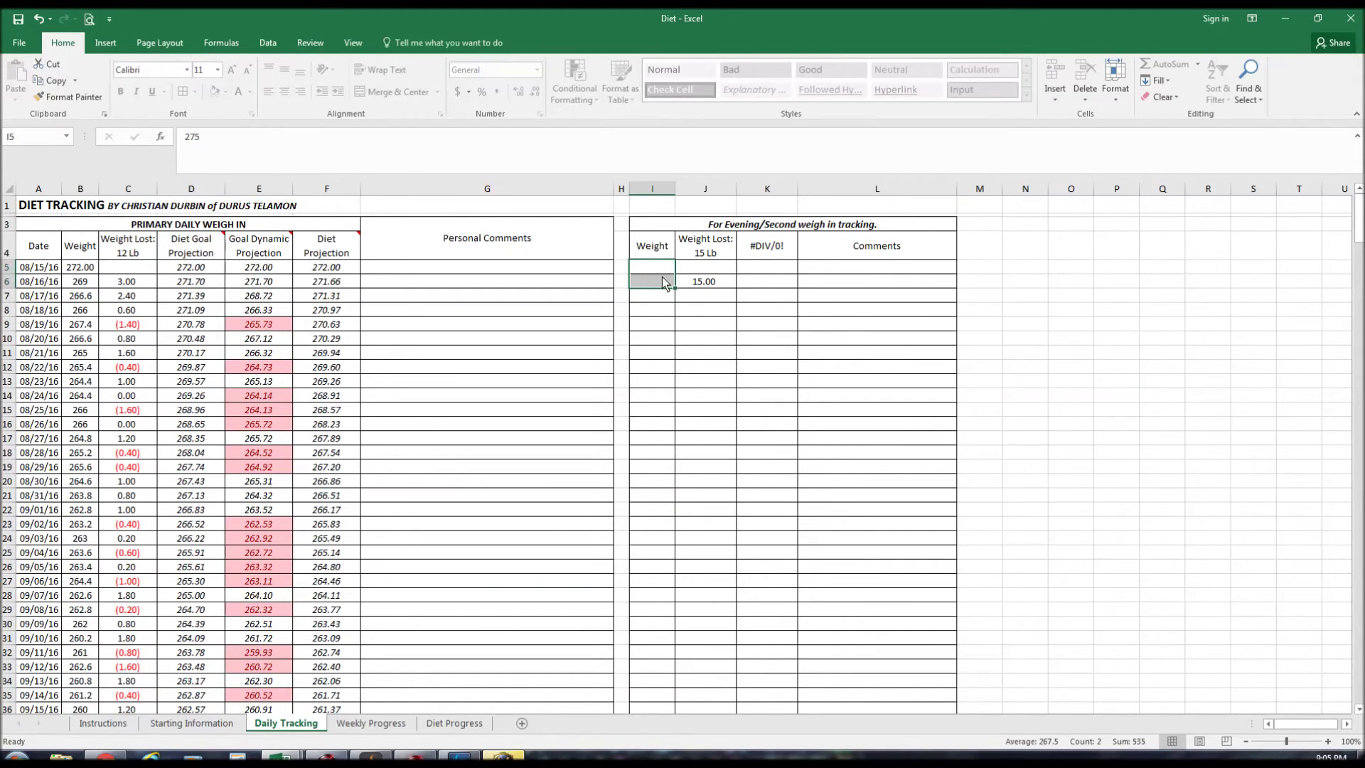
{"action": "key", "text": "Delete"}
{"action": "left_click", "coordinate": [369, 725]}
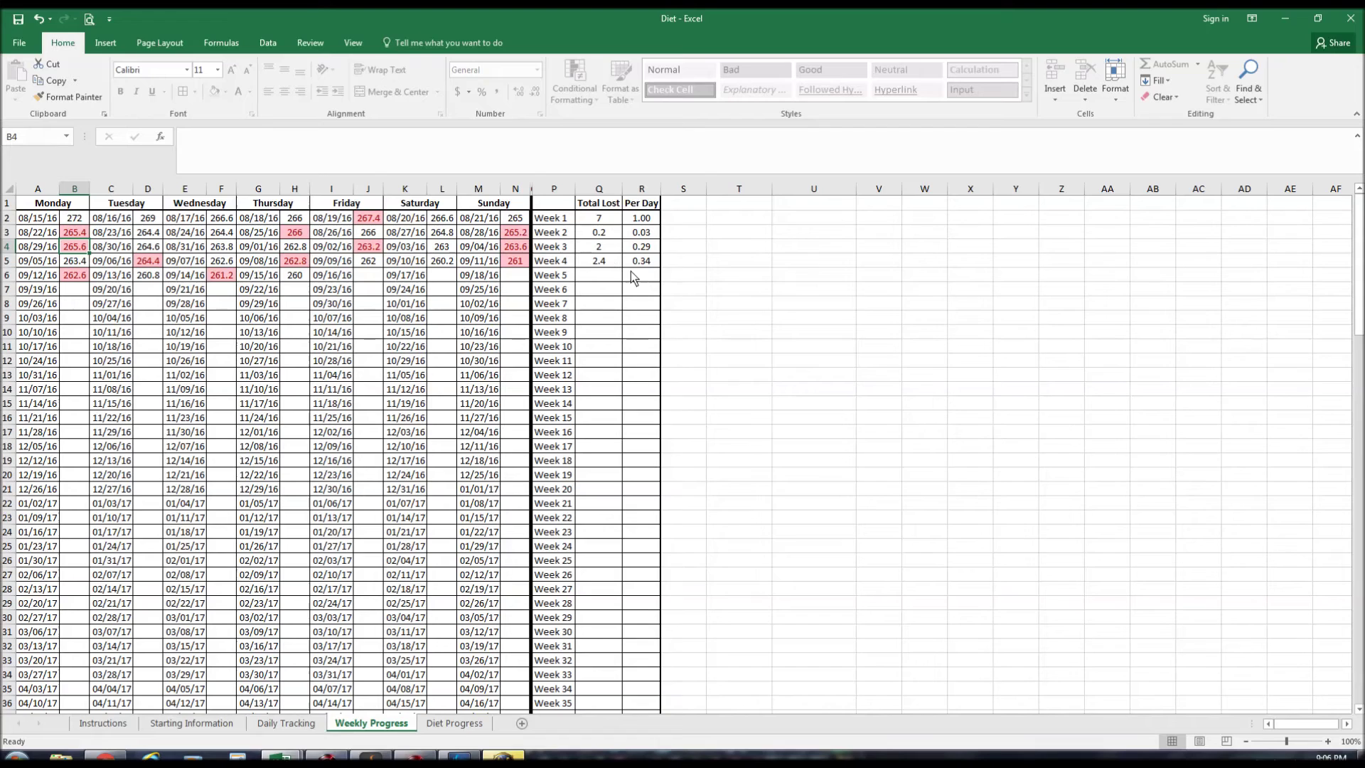
Move from the Weekly Progress review to the Diet Progress report sheet.
{"action": "left_click", "coordinate": [456, 723]}
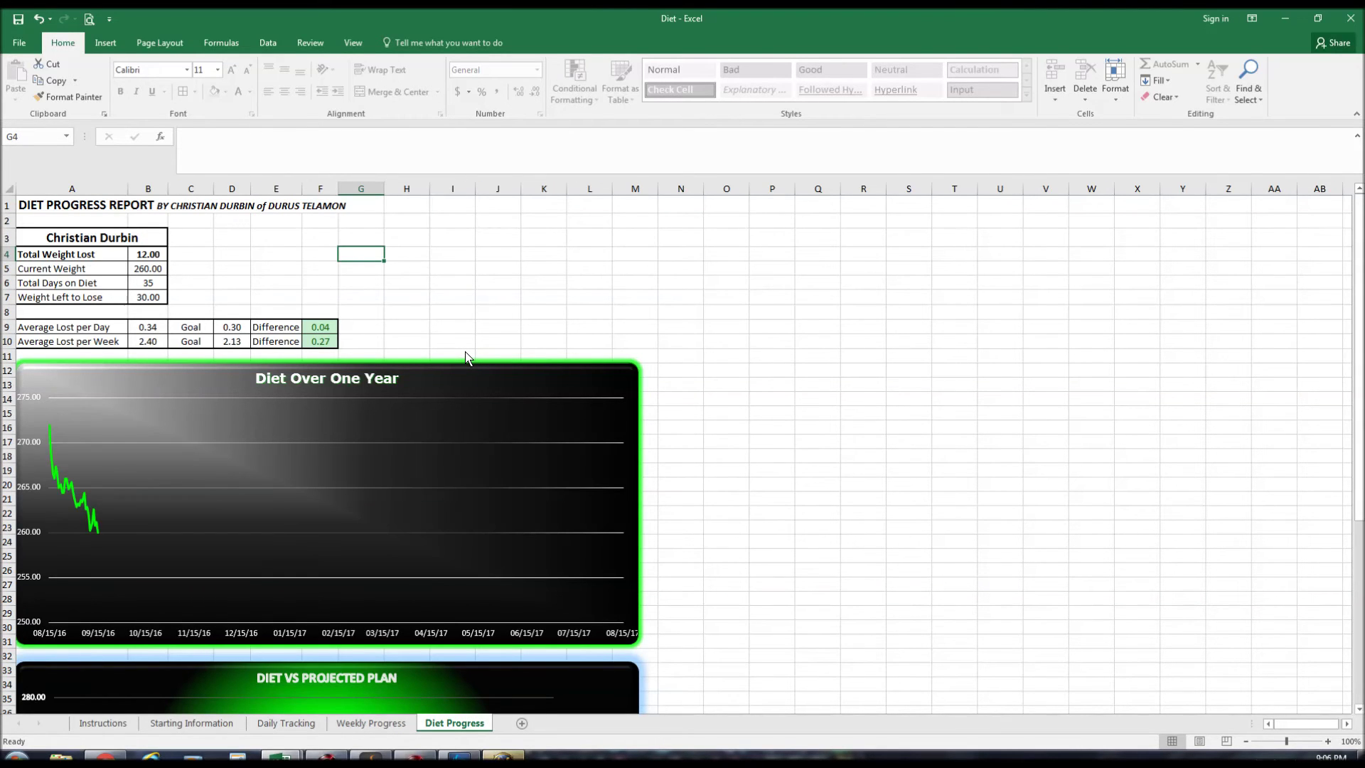
{"action": "left_click", "coordinate": [89, 233]}
{"action": "left_click", "coordinate": [134, 258]}
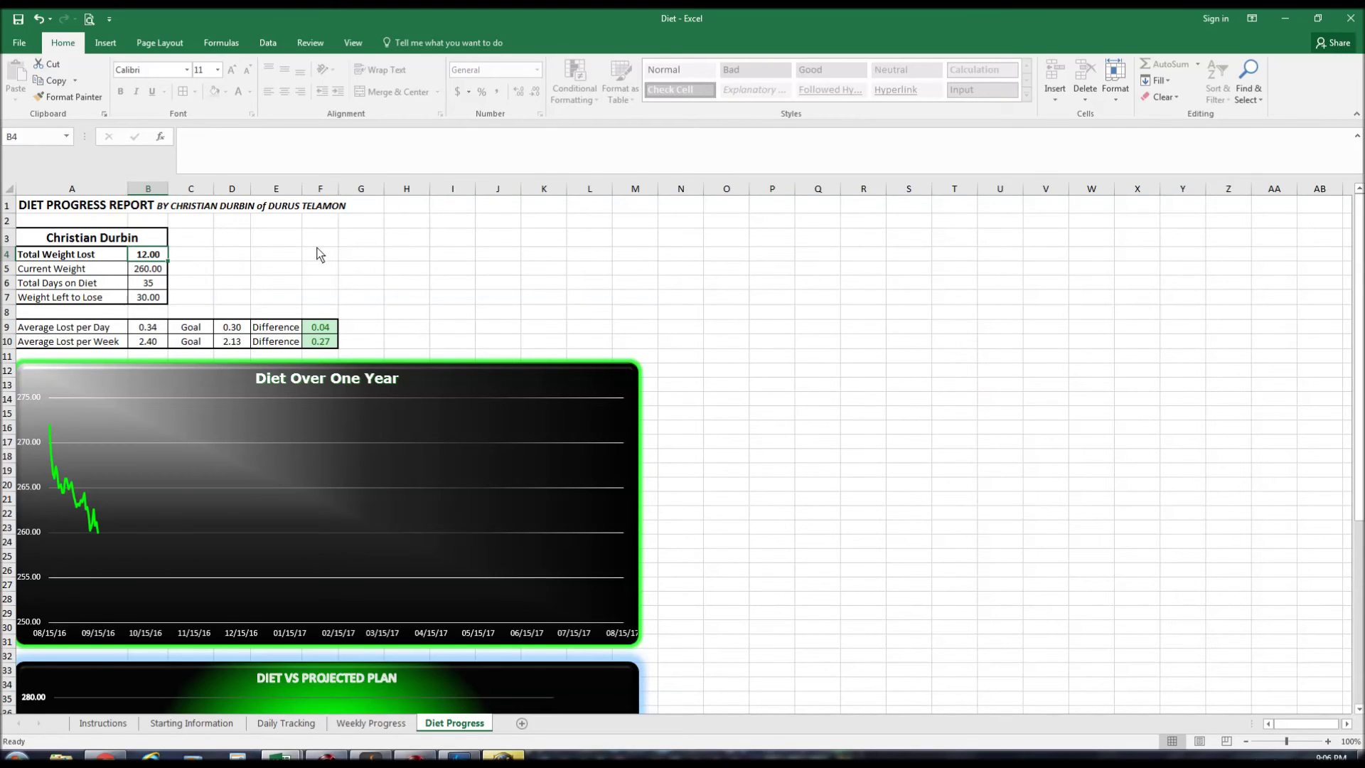
{"action": "left_click", "coordinate": [160, 270]}
{"action": "left_click", "coordinate": [162, 285]}
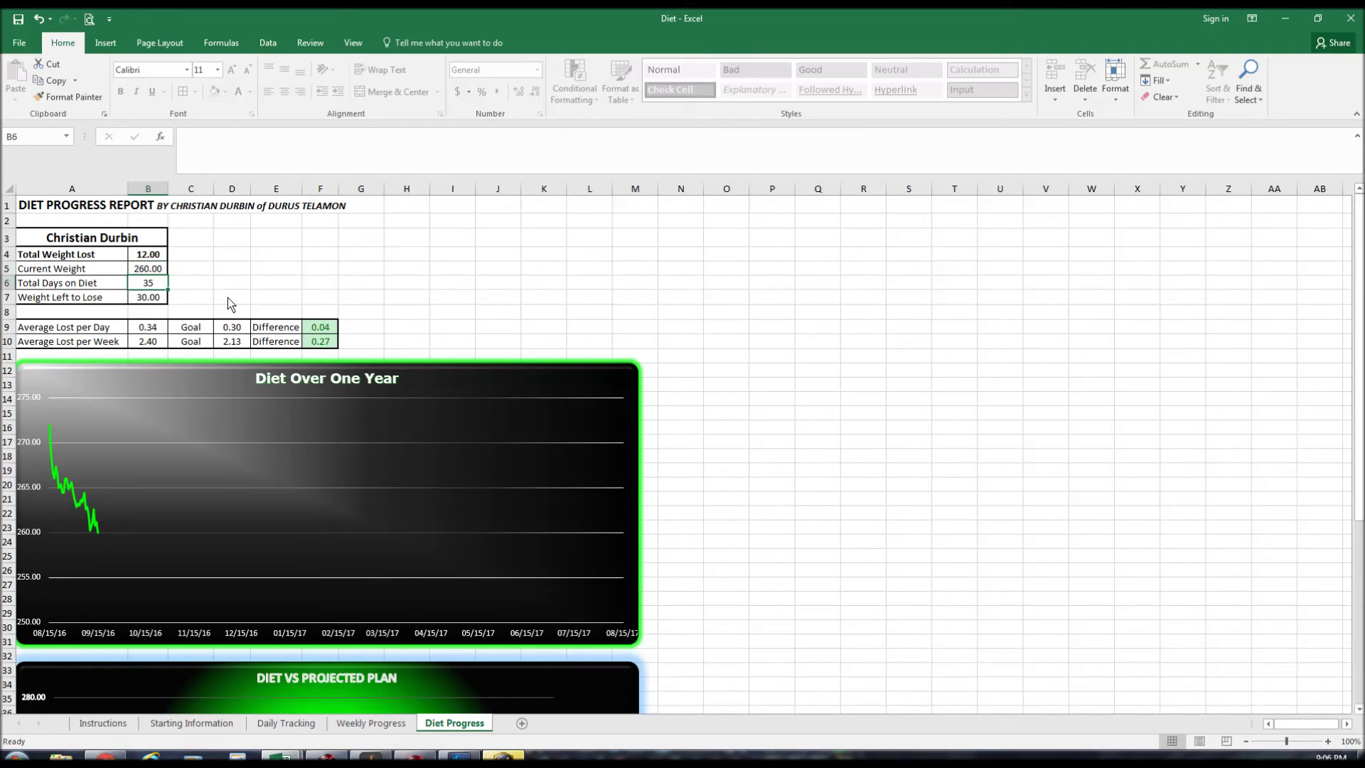
{"action": "left_click", "coordinate": [166, 300]}
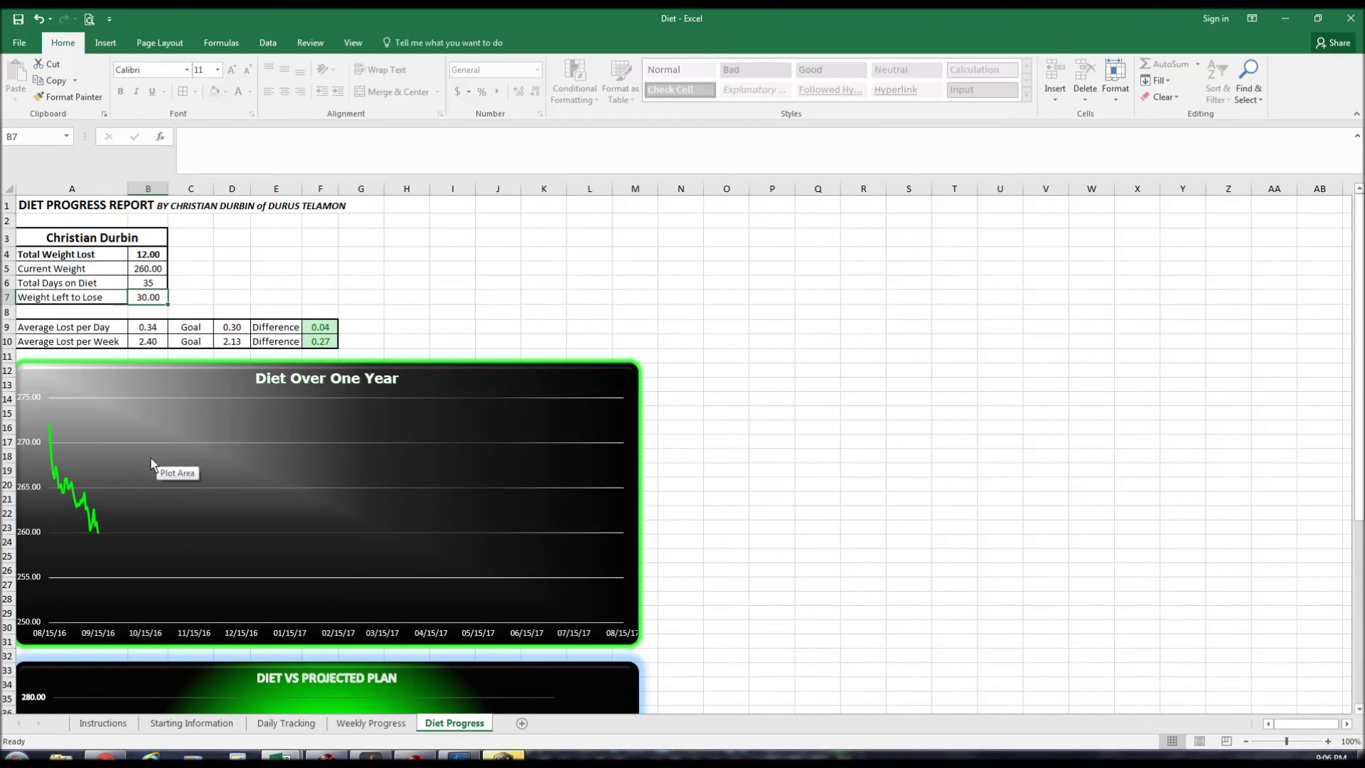
{"action": "scroll", "coordinate": [179, 431], "scroll_direction": "down", "scroll_amount": 6}
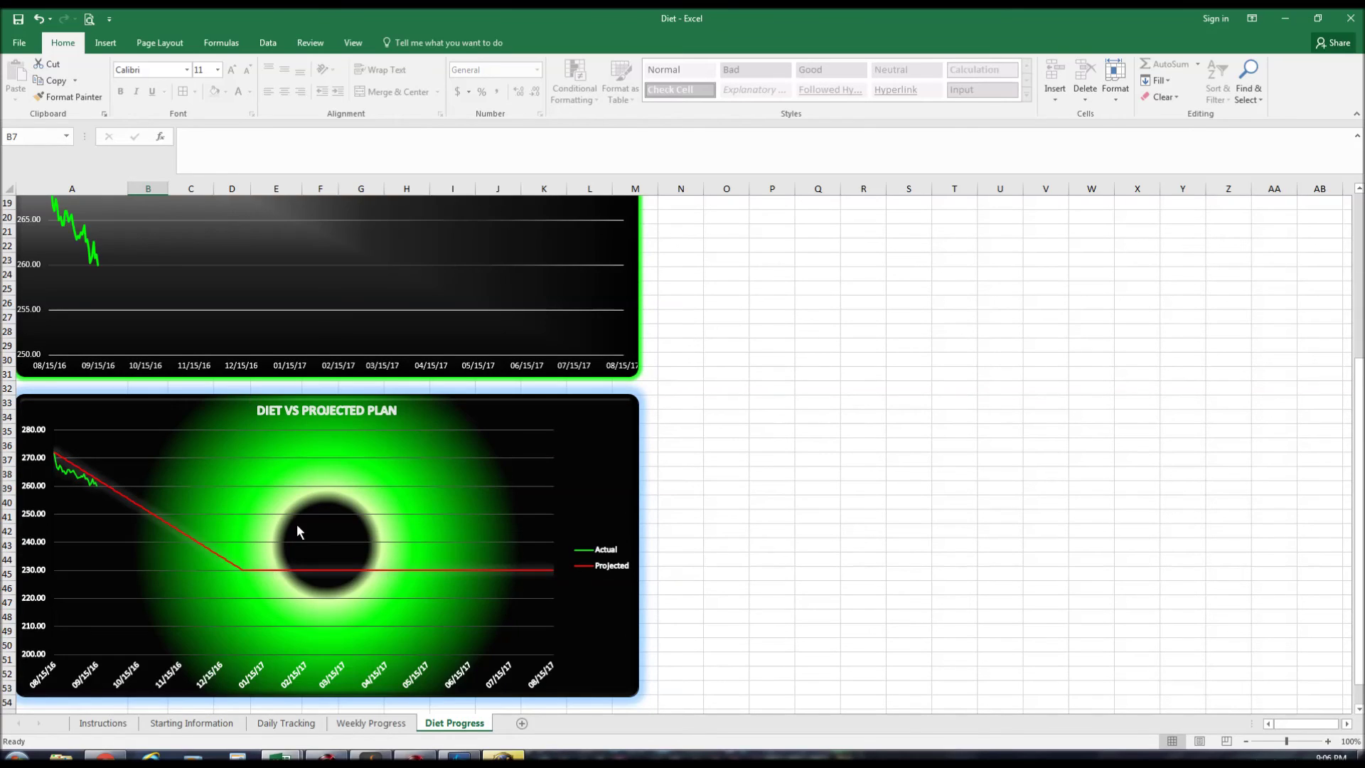
{"action": "scroll", "coordinate": [302, 513], "scroll_direction": "down", "scroll_amount": 1}
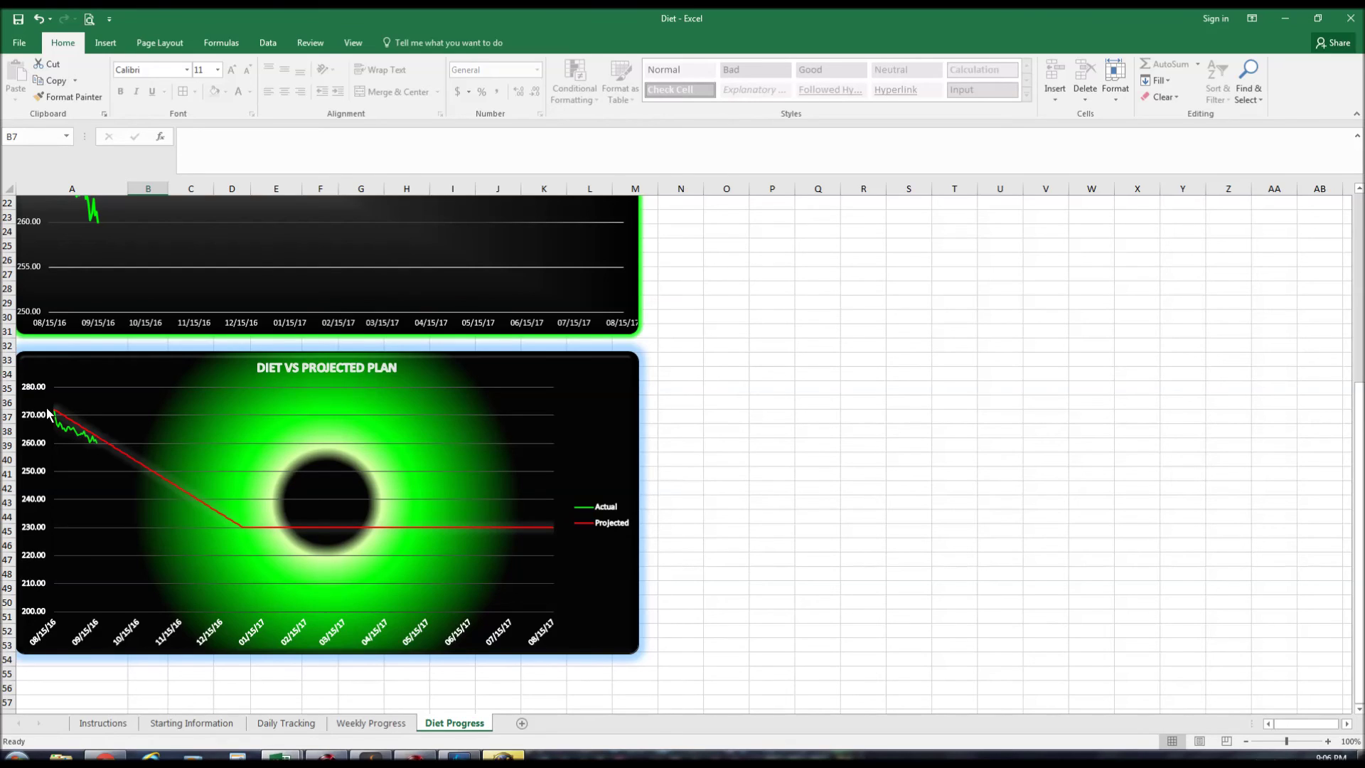
{"action": "mouse_move", "coordinate": [54, 416]}
{"action": "mouse_move", "coordinate": [93, 448]}
{"action": "scroll", "coordinate": [569, 402], "scroll_direction": "up", "scroll_amount": 7}
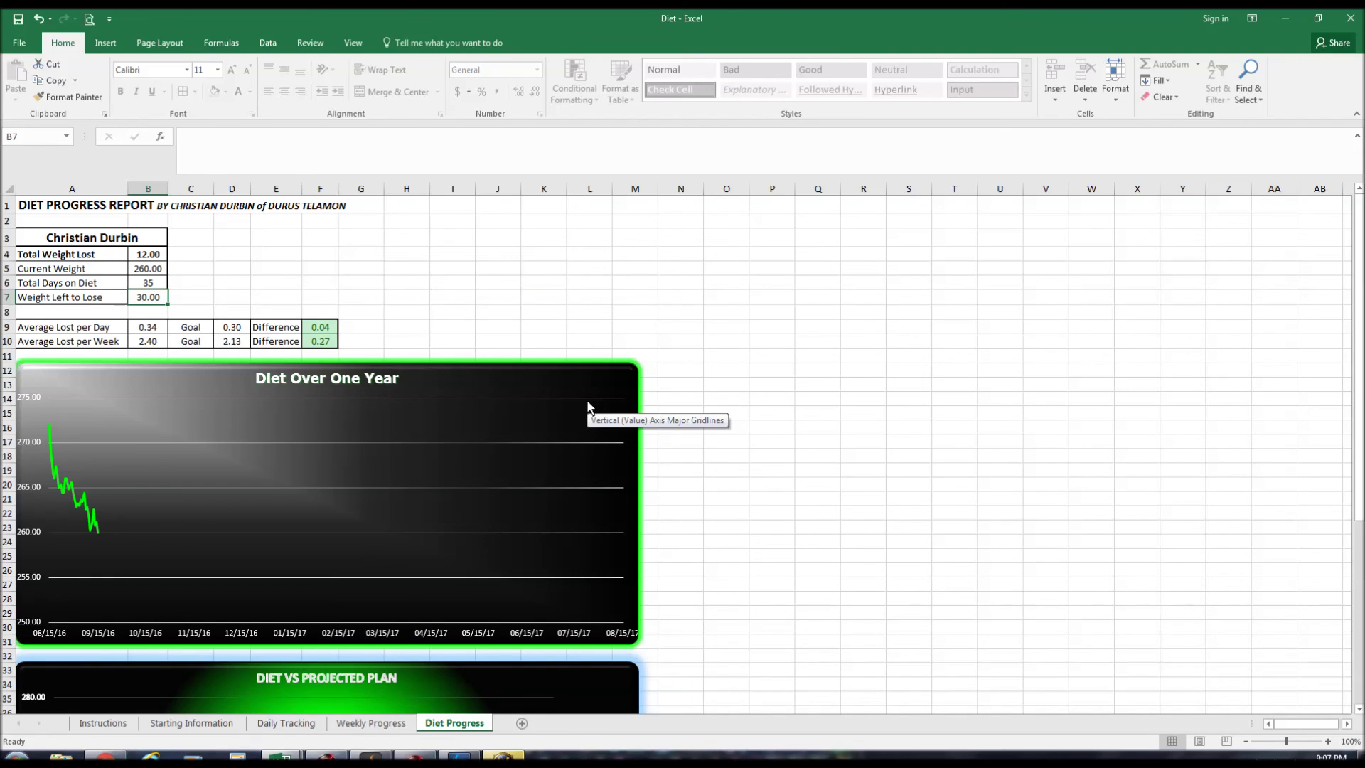
On Daily Tracking, attempt to delete the D7 projection and dismiss the protected-sheet warning.
{"action": "left_click", "coordinate": [302, 724]}
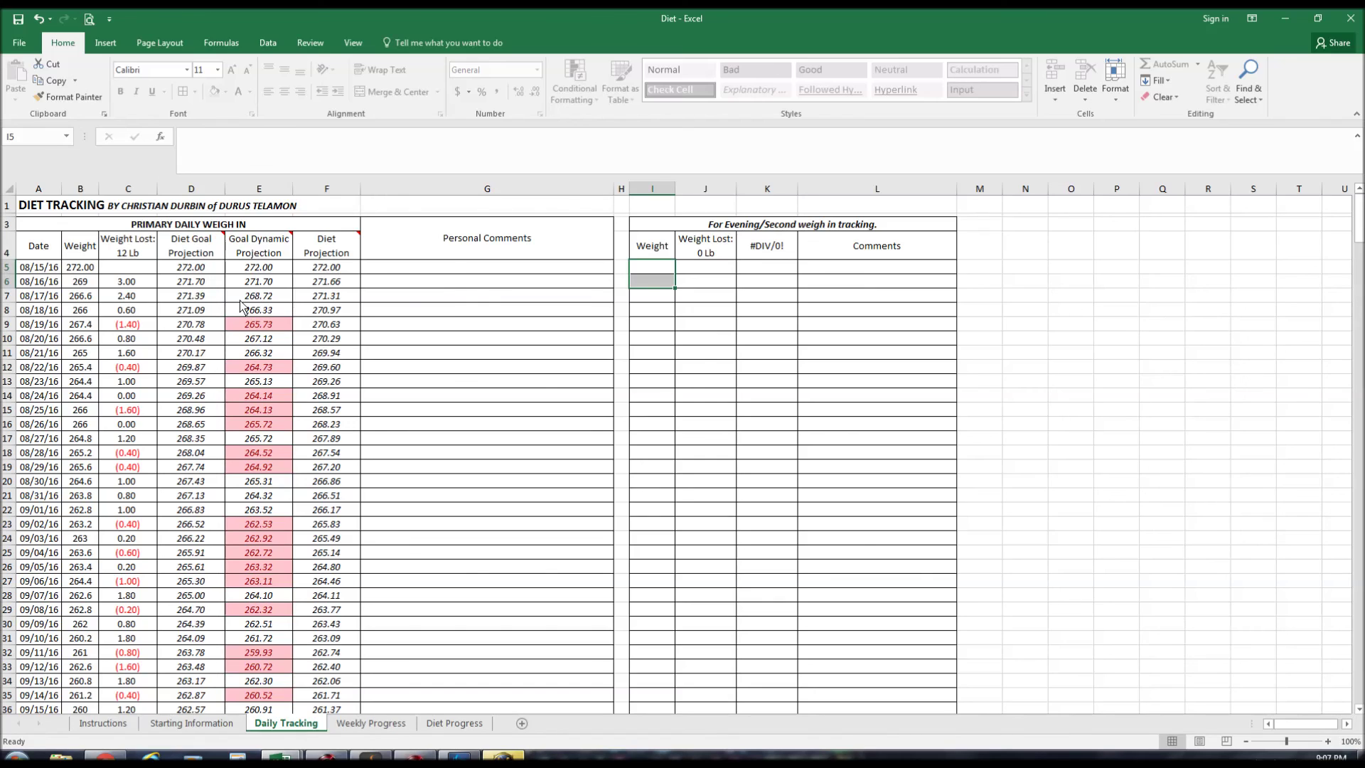
{"action": "left_click", "coordinate": [178, 298]}
{"action": "key", "text": "Delete"}
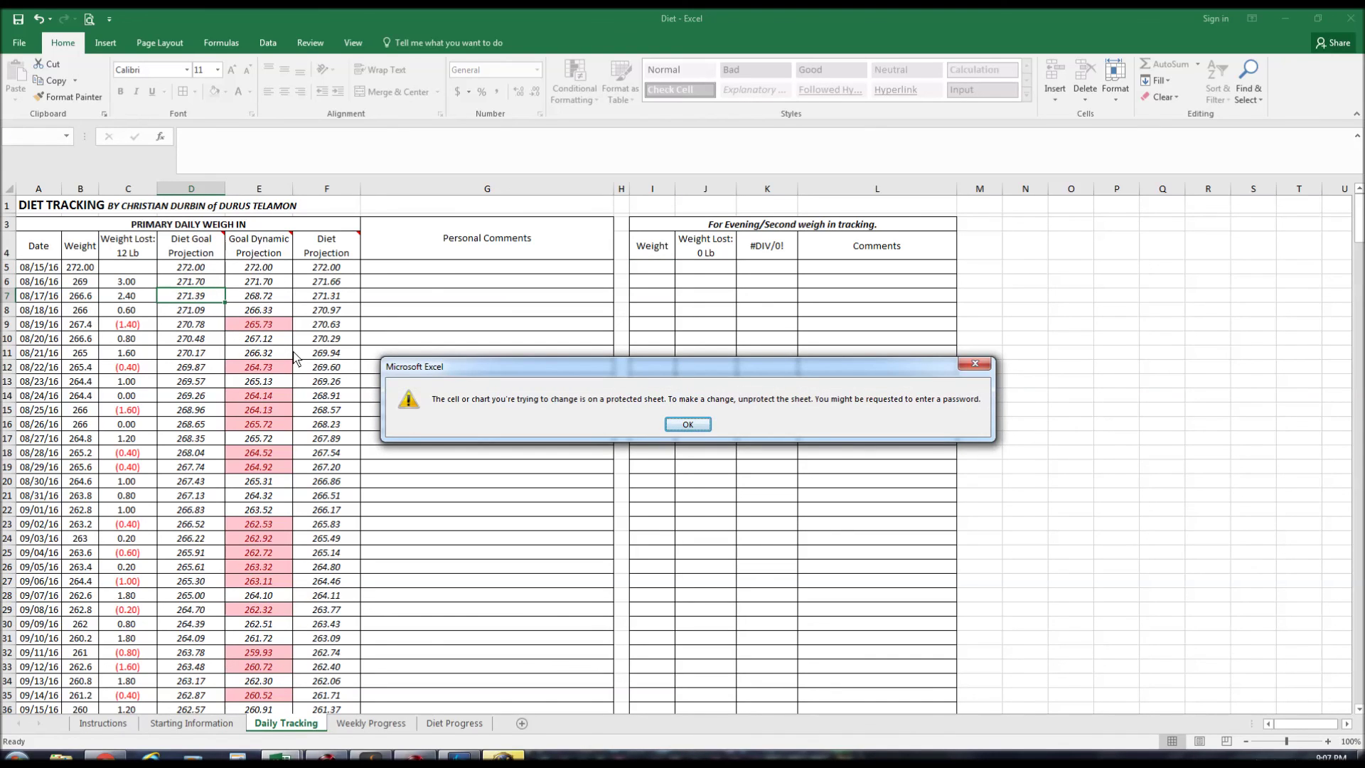
{"action": "left_click", "coordinate": [687, 426]}
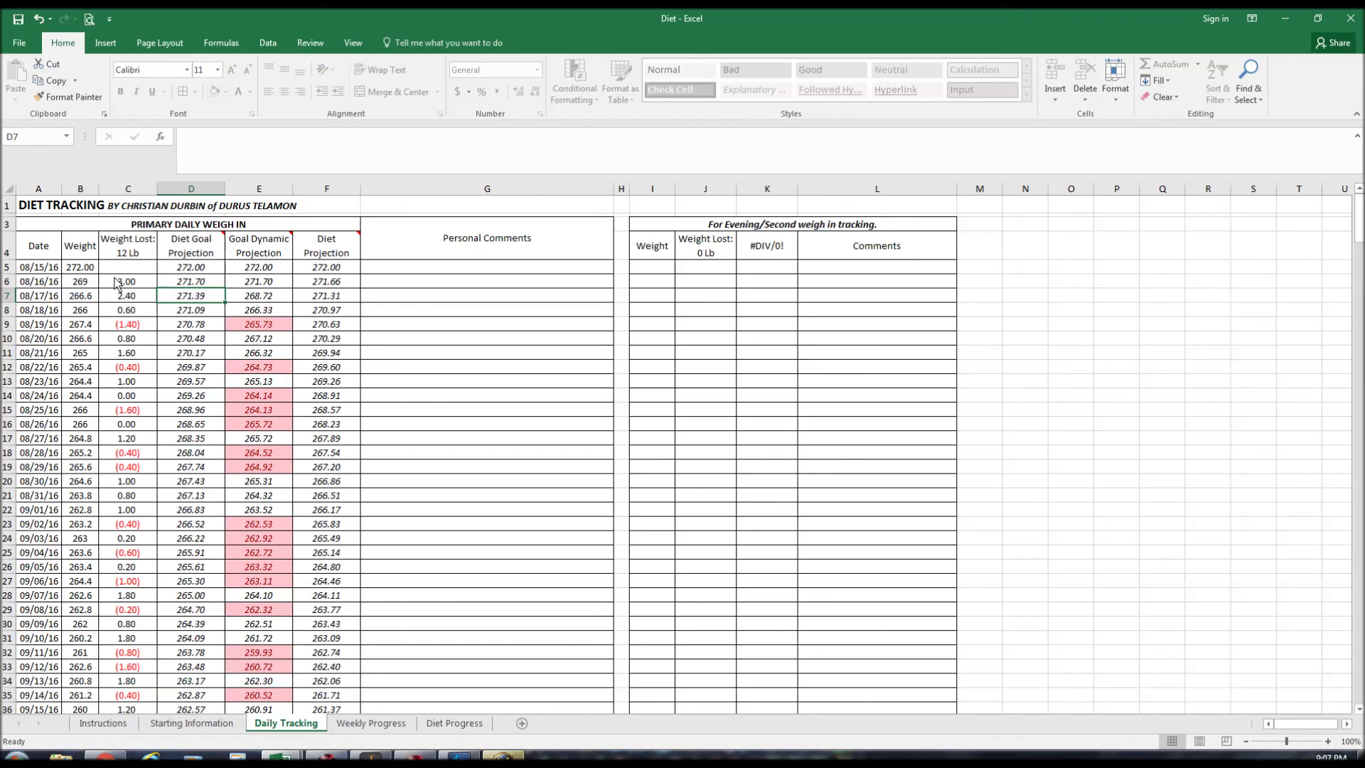